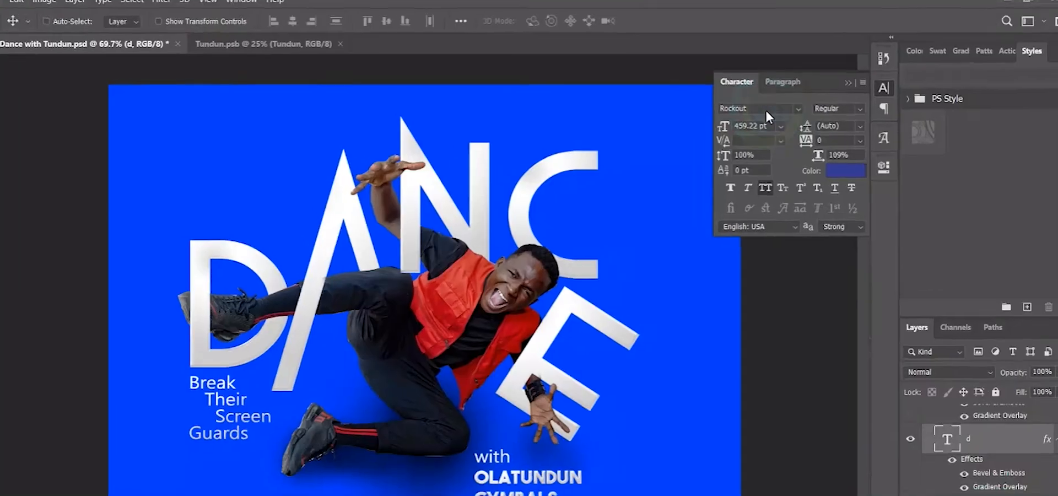
Examine the character settings of the D text layer, especially its font, and collapse the settings.
left_click(765, 109)
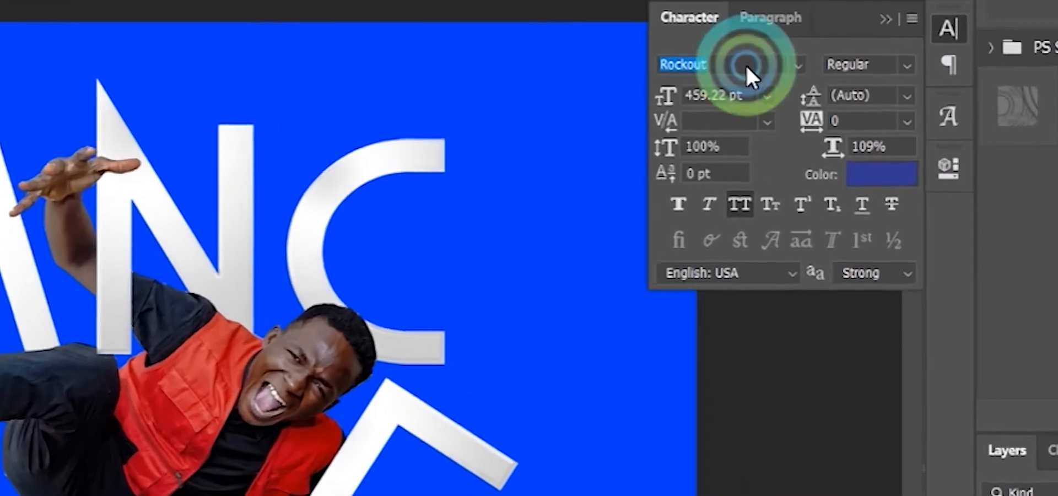
left_click(742, 82)
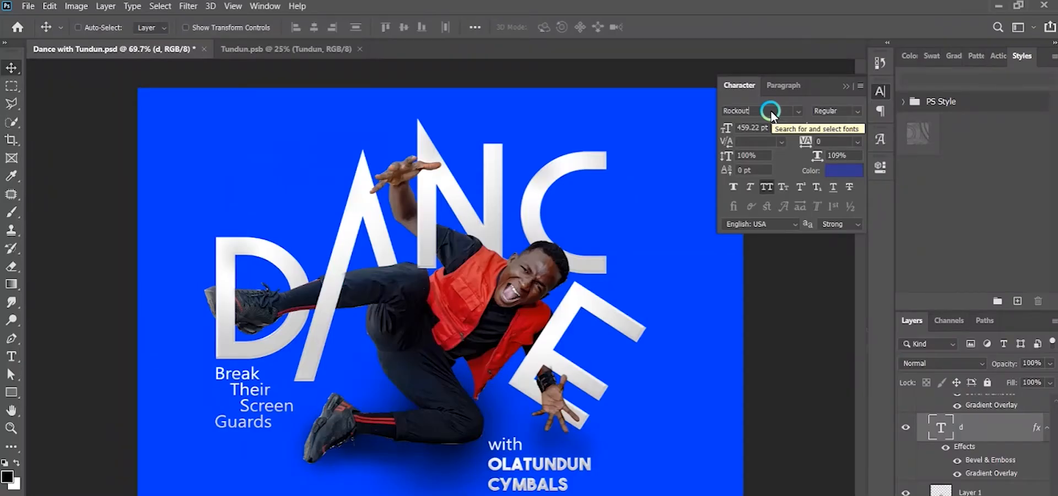
left_click(846, 86)
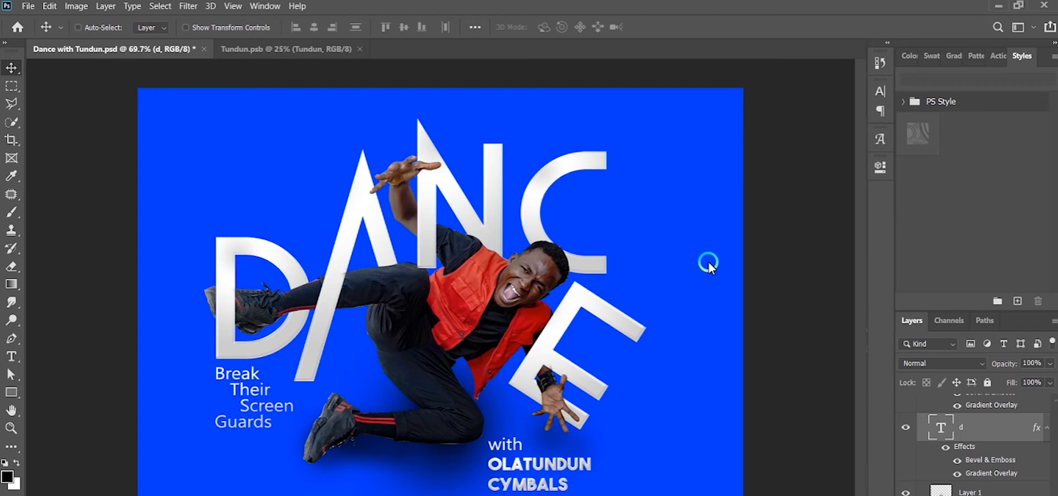
Start a new document named Text Picture Interlock, 2000 x 1500 pixels at 72 pixels/inch in RGB Color.
left_click(26, 6)
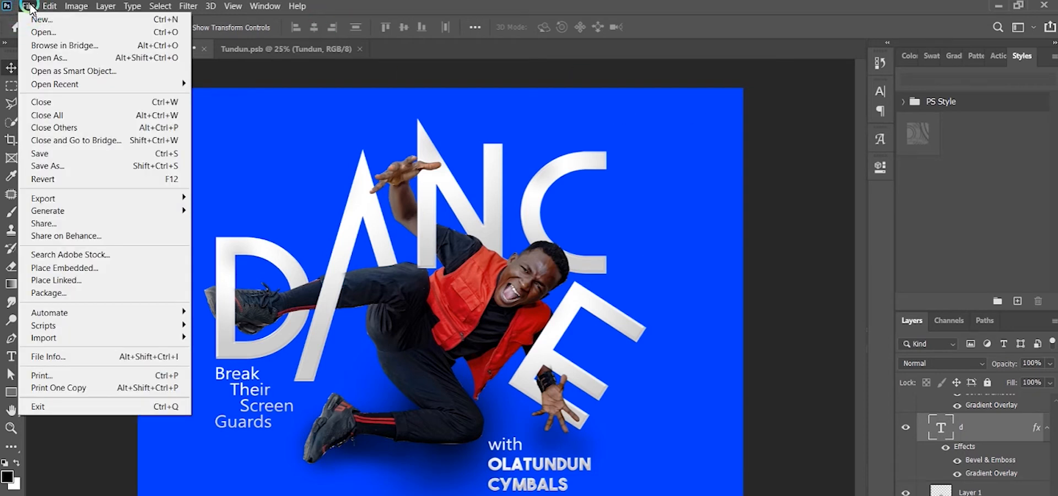
left_click(37, 20)
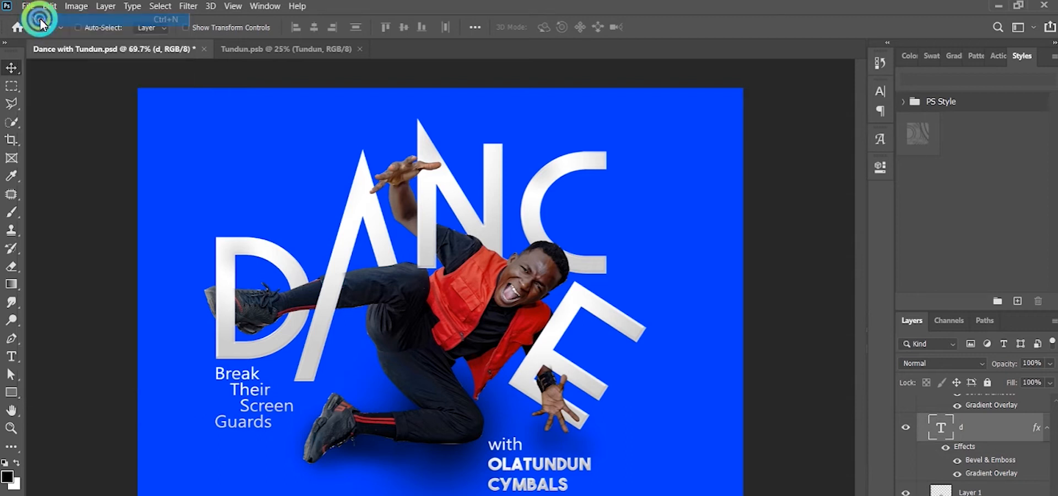
left_click(694, 199)
left_click(694, 190)
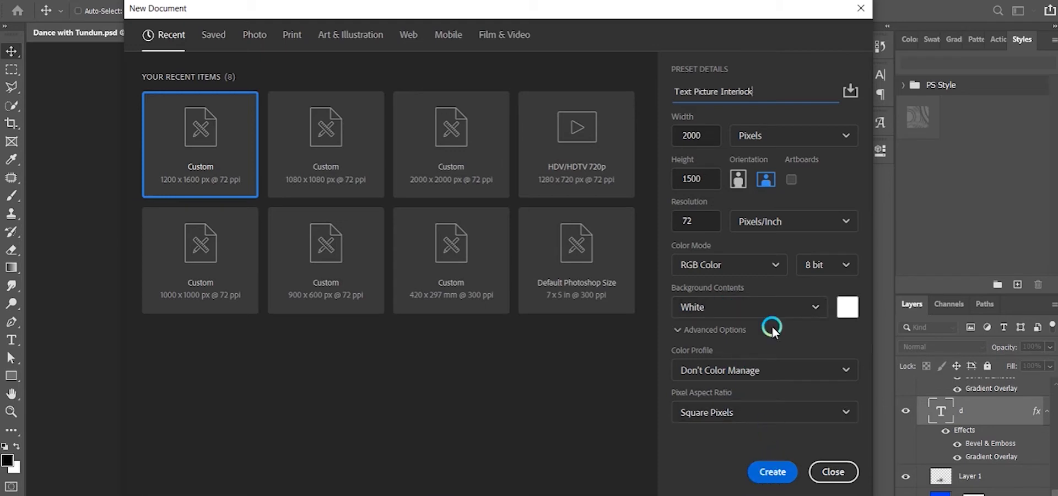
Set the new document's background contents to the custom blue 1d45a0 and create the document.
left_click(845, 309)
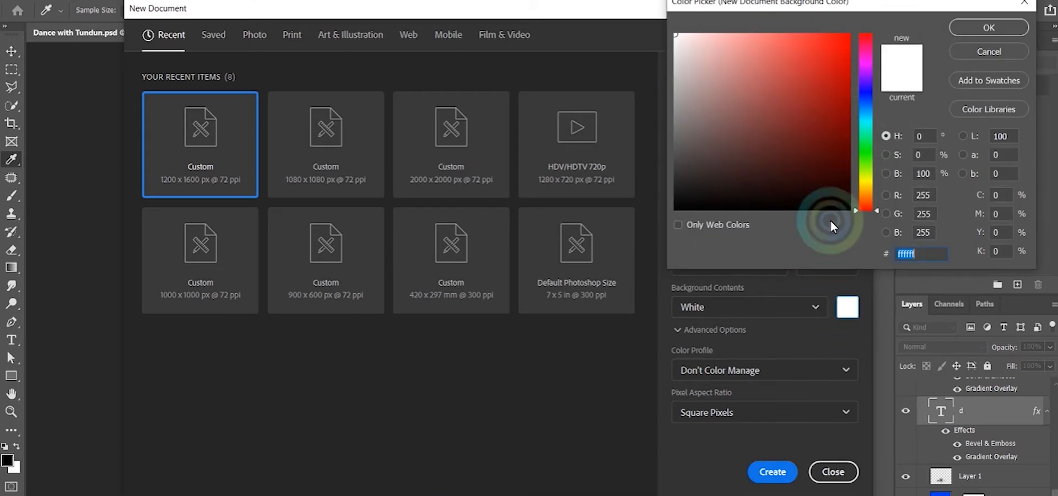
left_click(857, 105)
left_click_drag(841, 85, 819, 102)
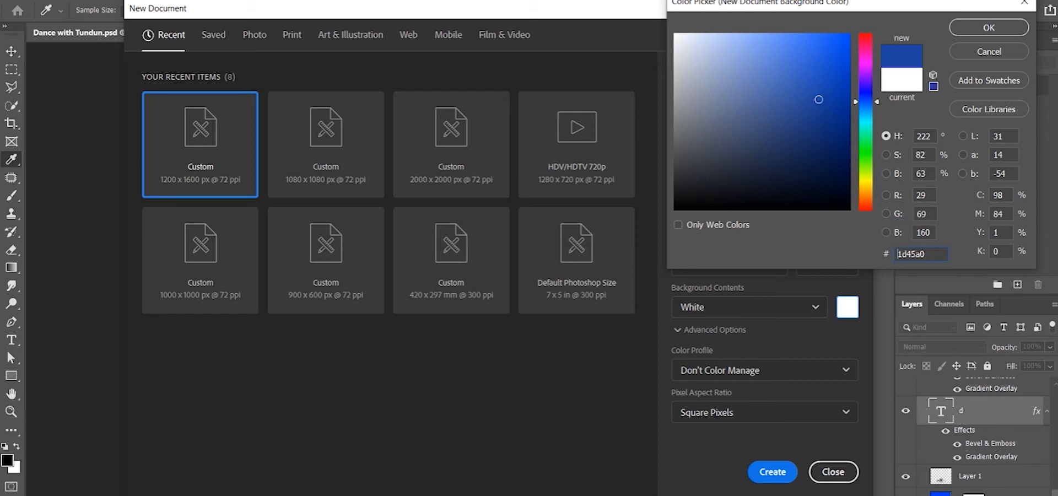
left_click(984, 28)
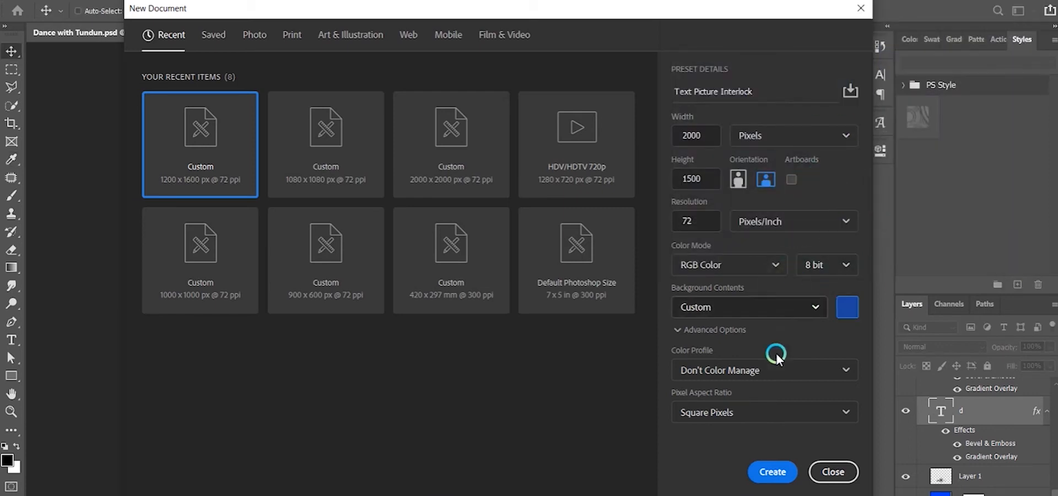
left_click(764, 470)
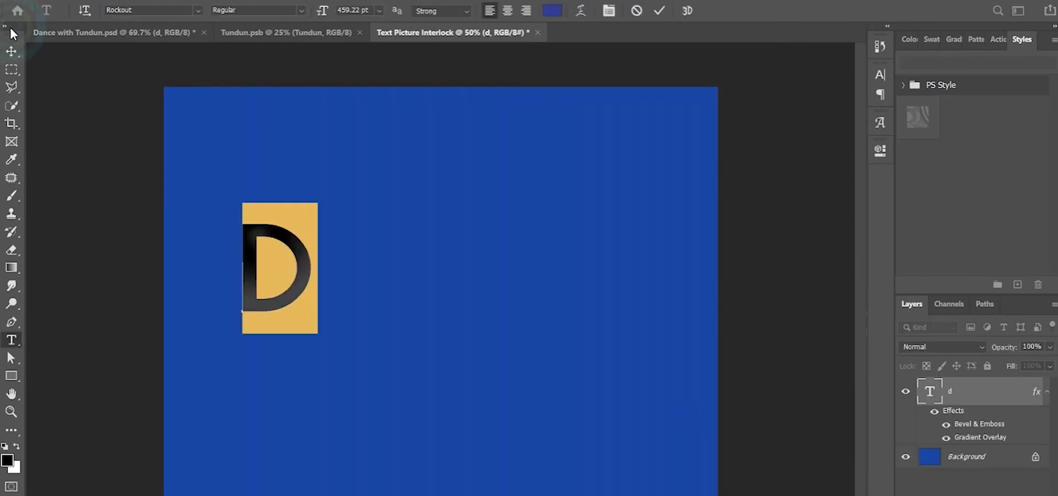
Commit the Rockout letter D and position it in the left part of the canvas, keeping its layer selected.
left_click(11, 51)
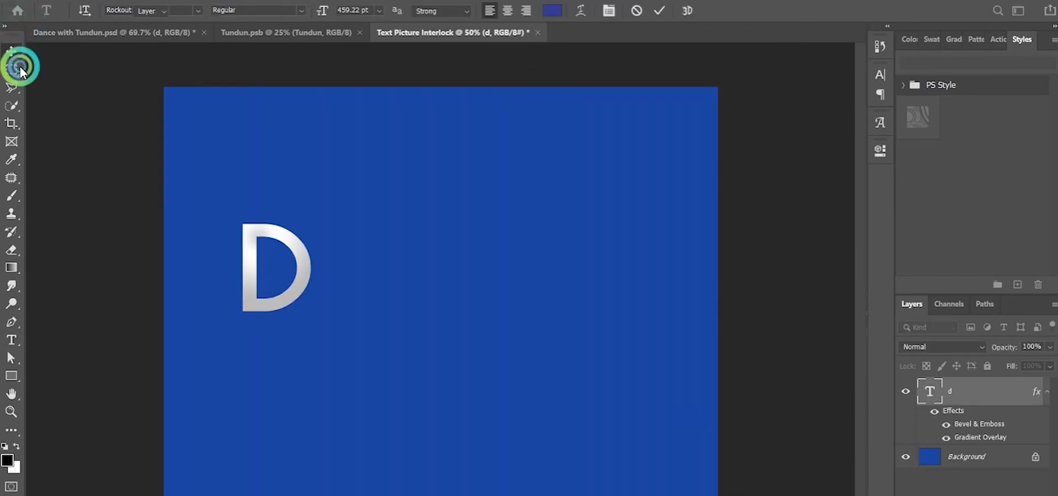
left_click_drag(297, 261, 370, 212)
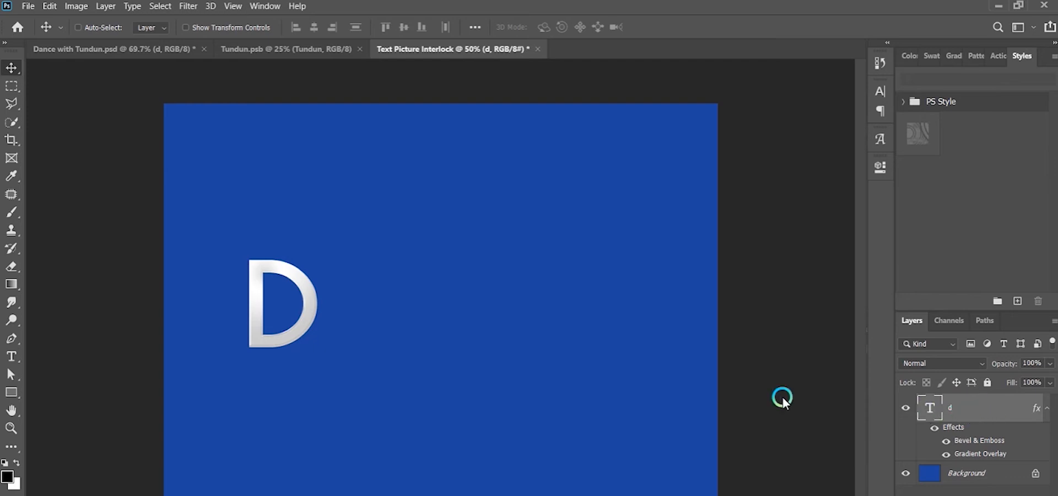
right_click(268, 274)
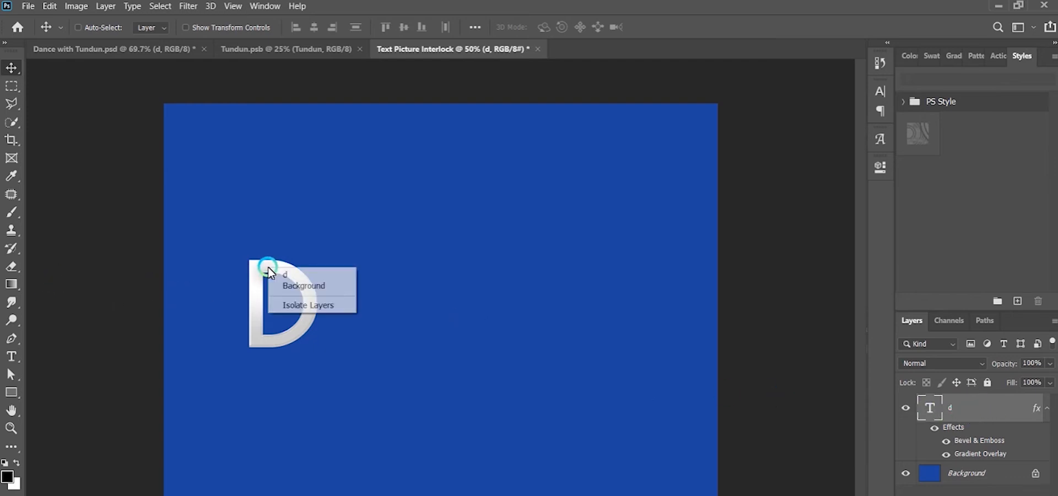
left_click(298, 276)
left_click(297, 279)
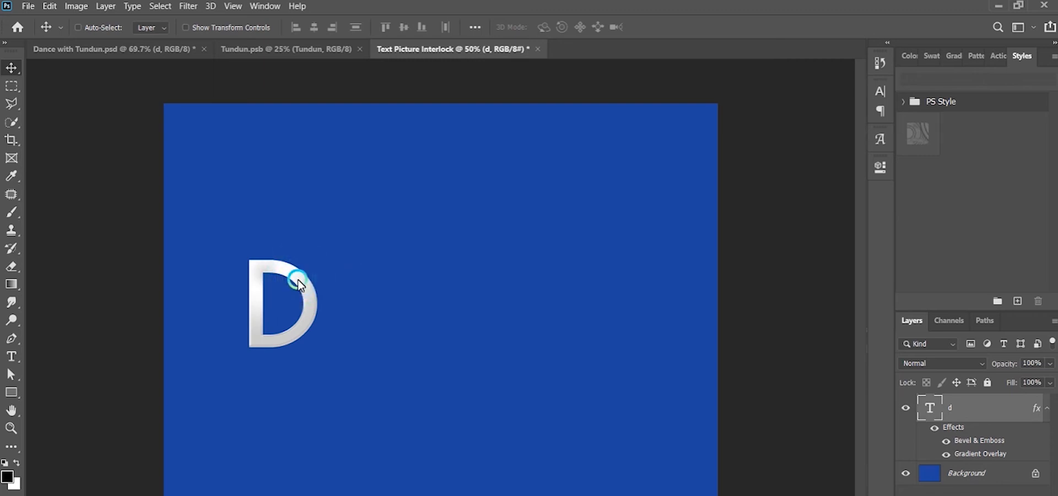
Duplicate the letter D up and to its right, and change the copy's text to A.
left_click_drag(299, 279, 365, 210)
left_click(377, 218)
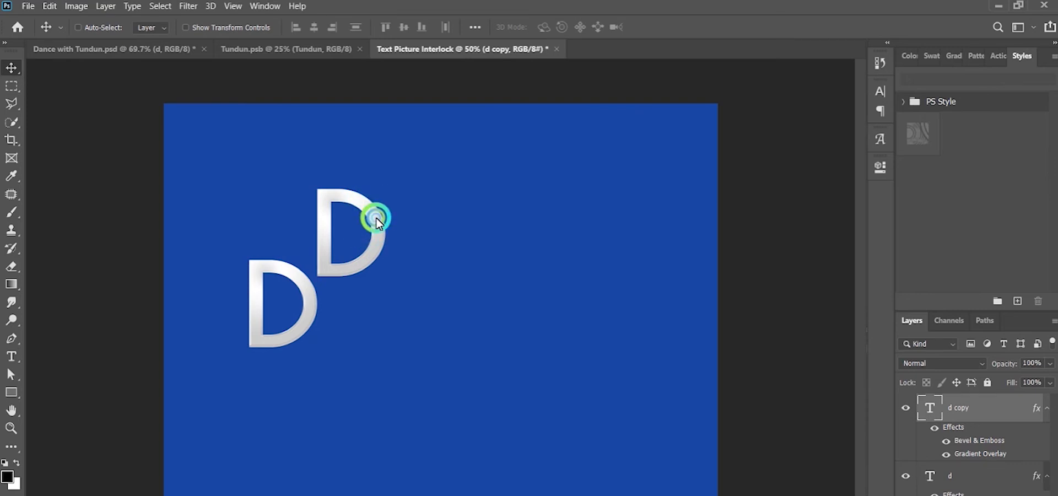
double_click(376, 220)
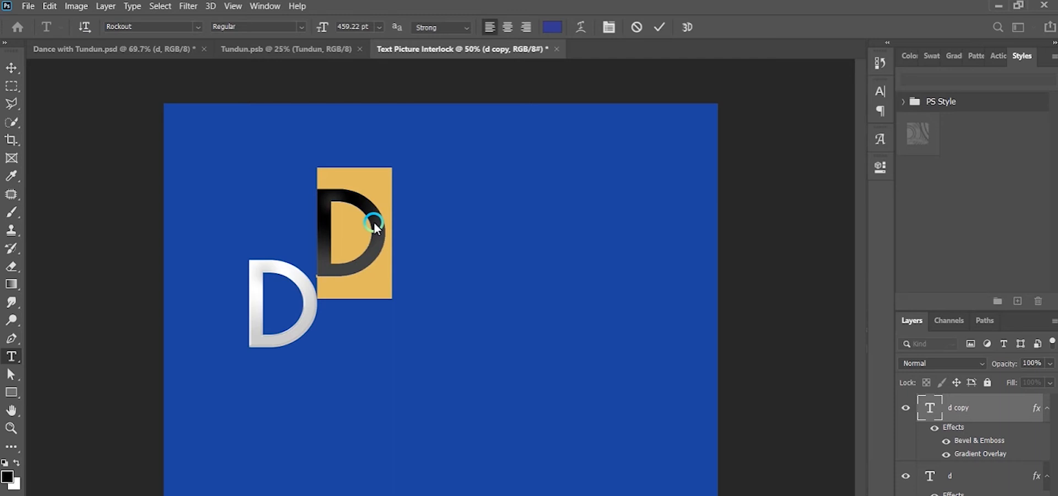
type("a")
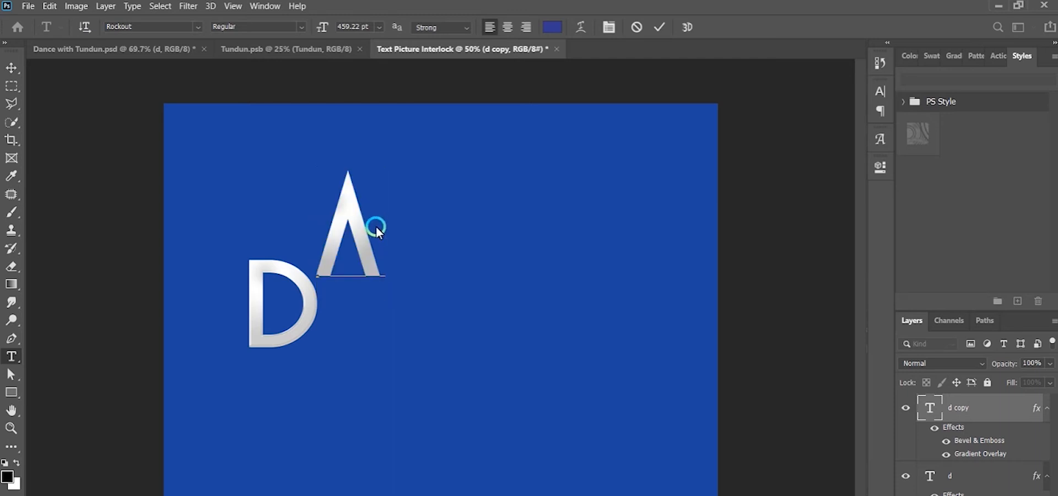
left_click(659, 27)
key("v")
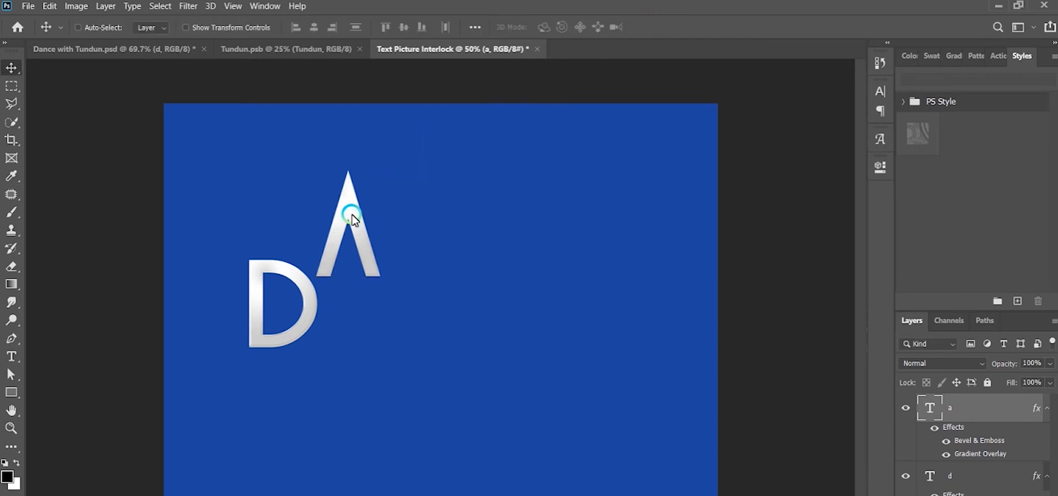
Duplicate the letter A to its right, slightly lower, and change the copy's text to N.
left_click_drag(352, 217, 415, 236)
double_click(413, 235)
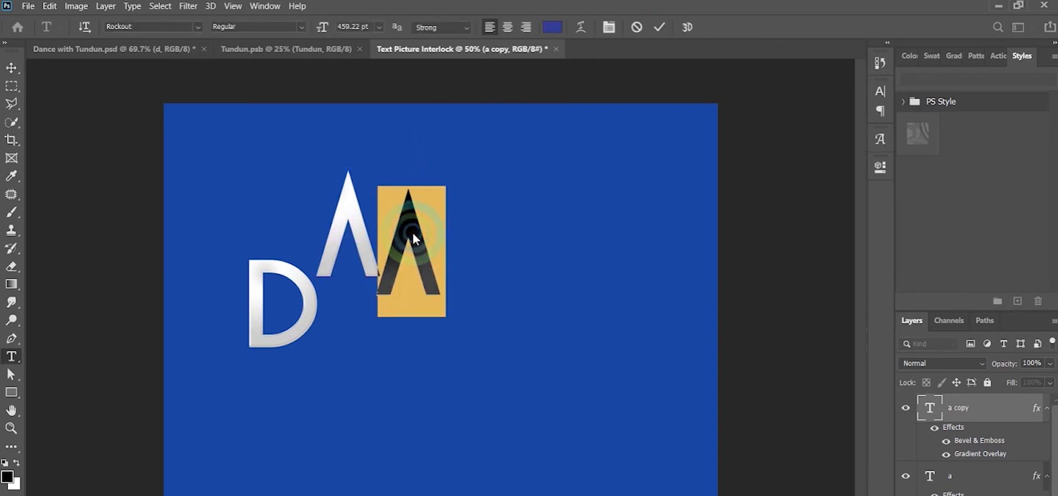
type("n")
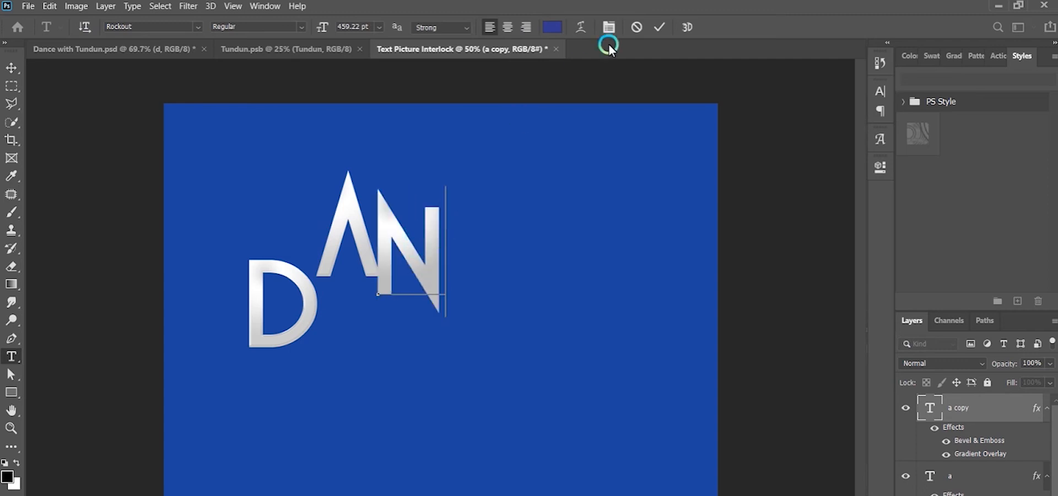
left_click(660, 26)
key("v")
Duplicate the letter N to its right, slightly higher, and replace the copy's text with C.
left_click_drag(413, 241, 485, 220)
double_click(482, 216)
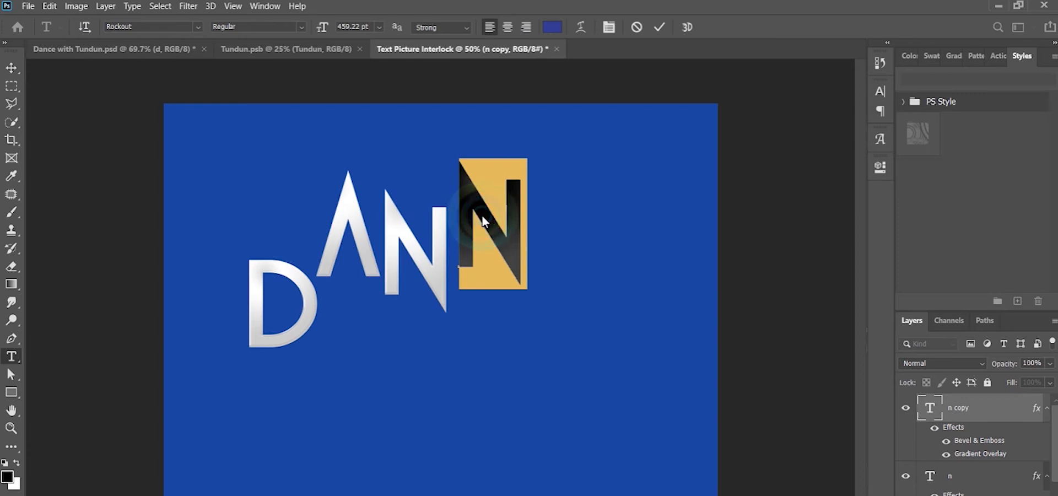
left_click(481, 215)
key("BackSpace")
type("C")
key("ctrl+Return")
key("v")
Duplicate the letter C below and slightly to the right, and change the copy's text to E.
left_click_drag(501, 191, 543, 285)
double_click(544, 283)
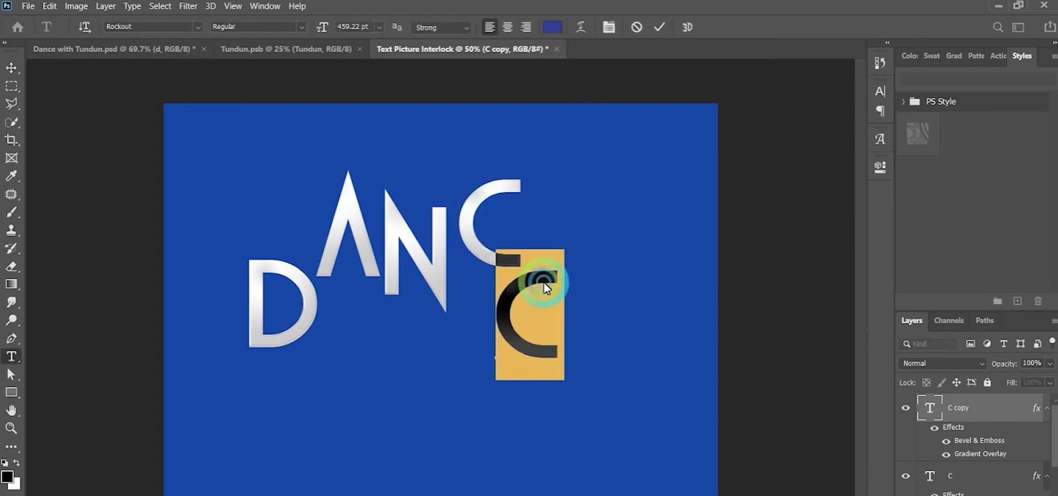
type("E")
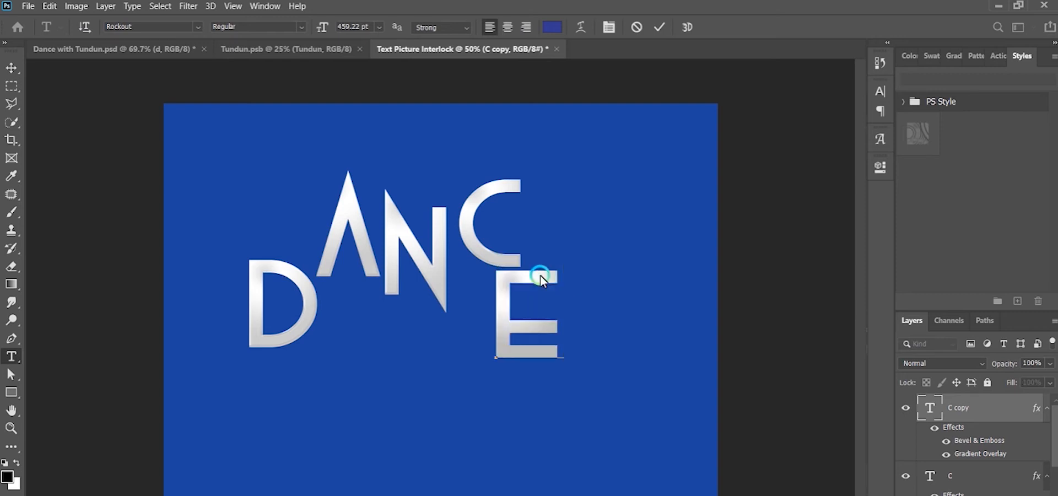
left_click(659, 29)
key("v")
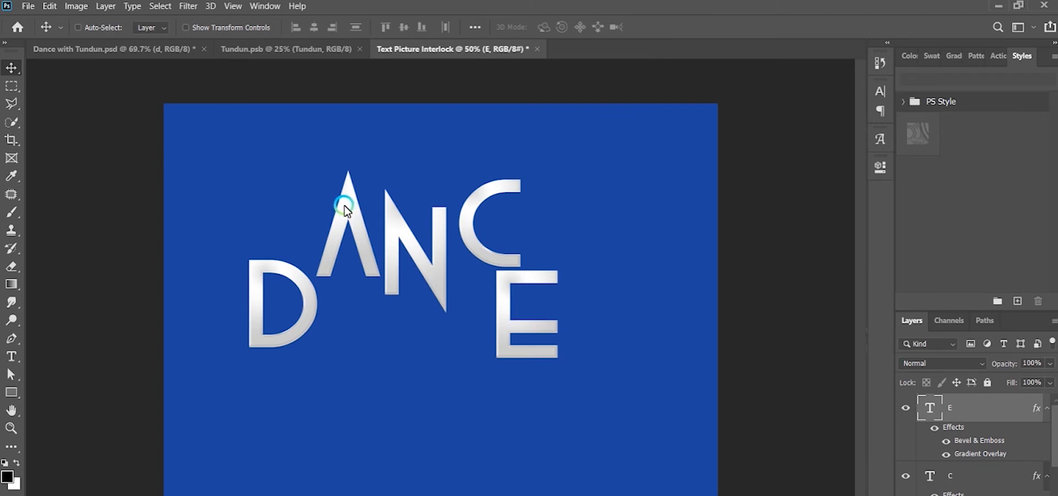
Select the letter A's text layer and convert it to a shape.
right_click(345, 206)
left_click(359, 216)
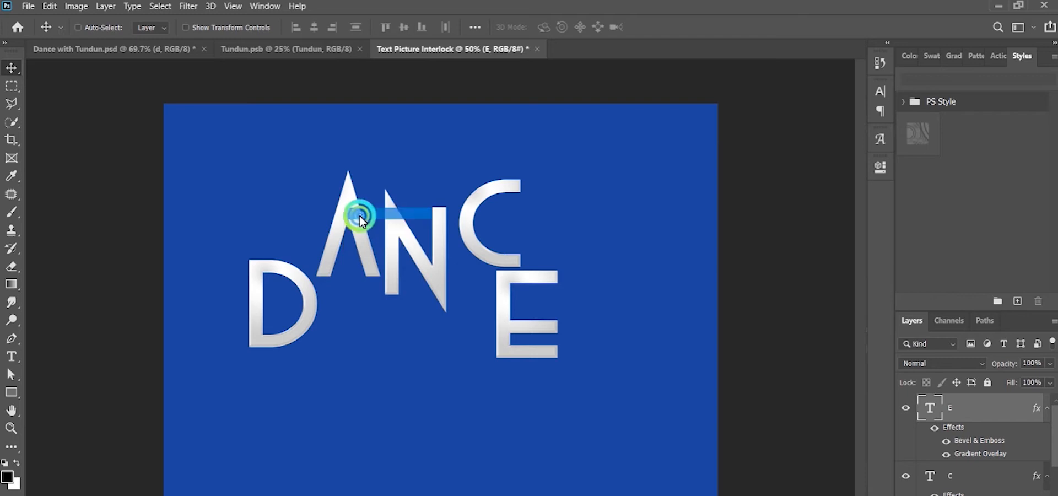
left_click(960, 368)
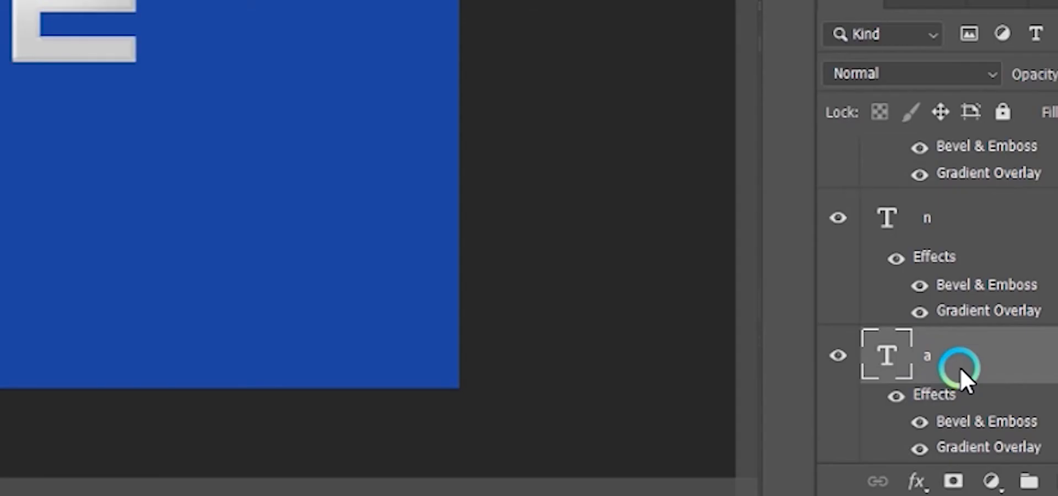
right_click(961, 361)
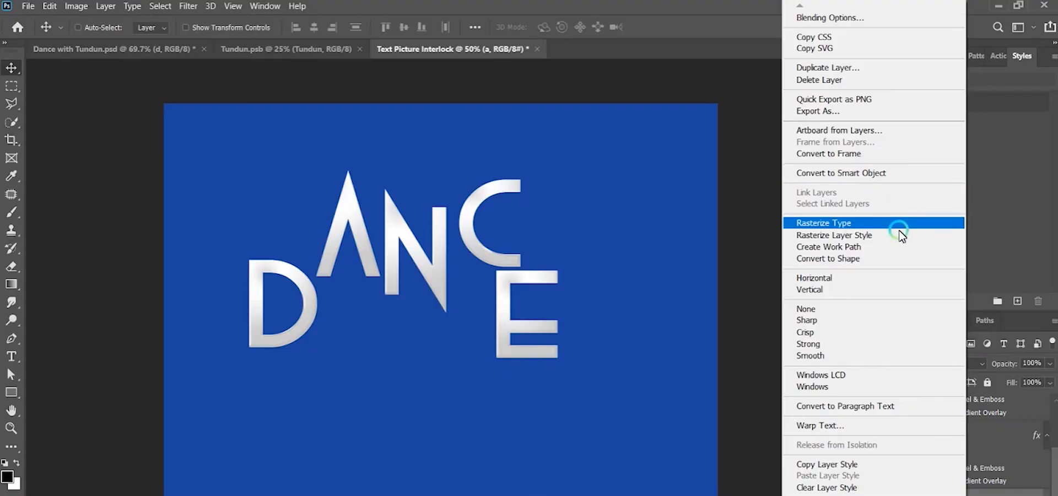
left_click(899, 229)
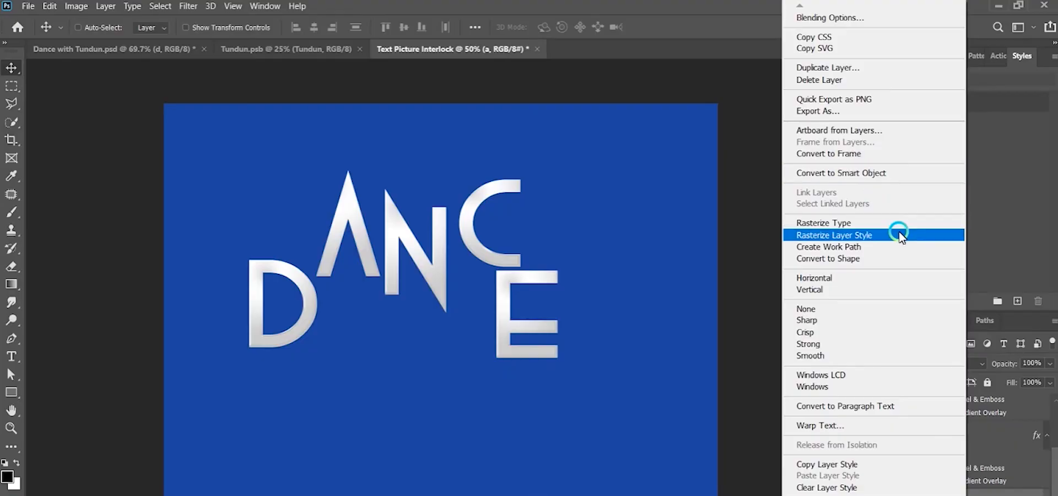
left_click(868, 268)
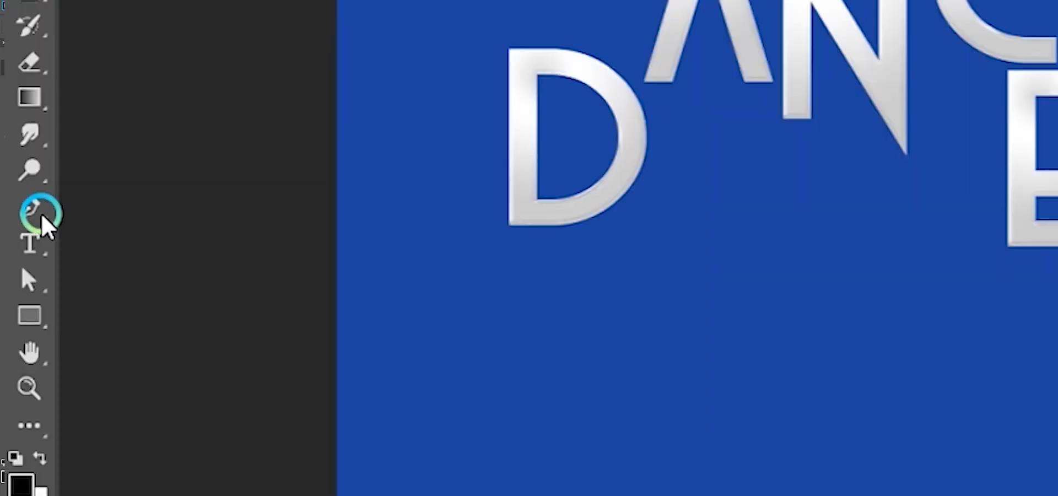
Extend the letter A's left leg down to the baseline of the D by moving its two bottom anchor points with Direct Selection.
left_click(15, 340)
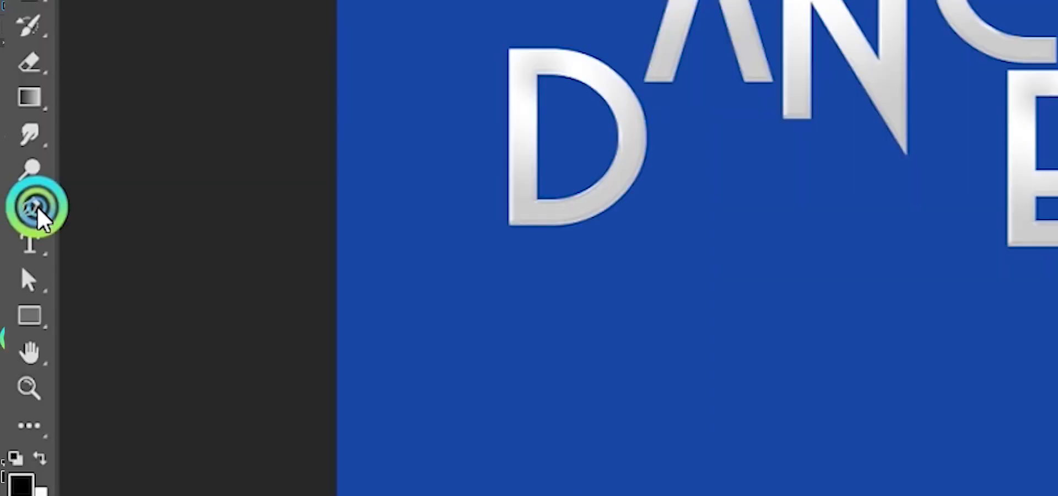
left_click(30, 212)
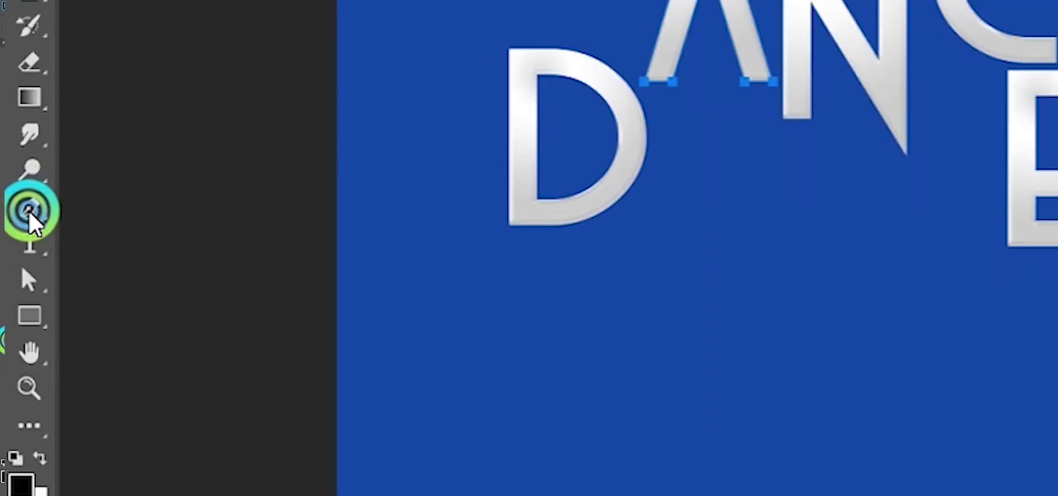
left_click(29, 213)
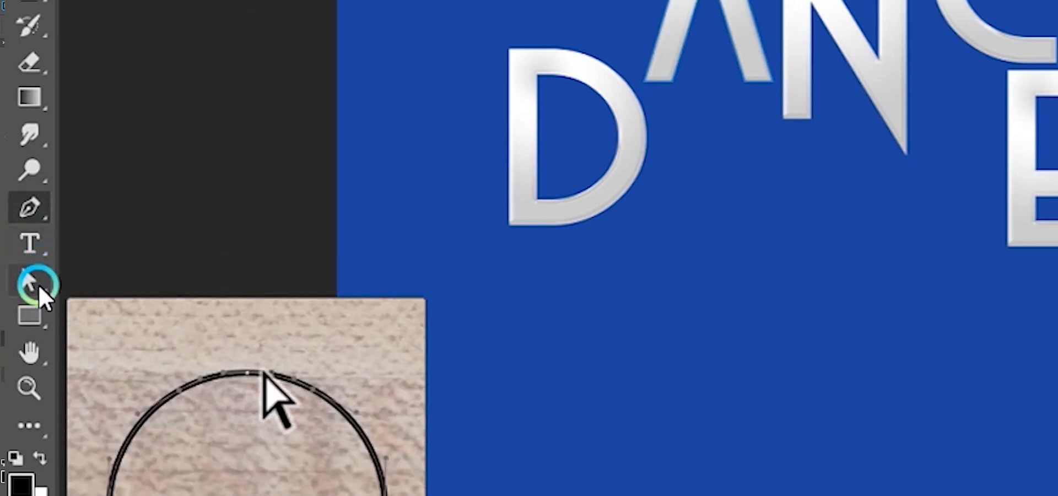
left_click_drag(38, 285, 139, 310)
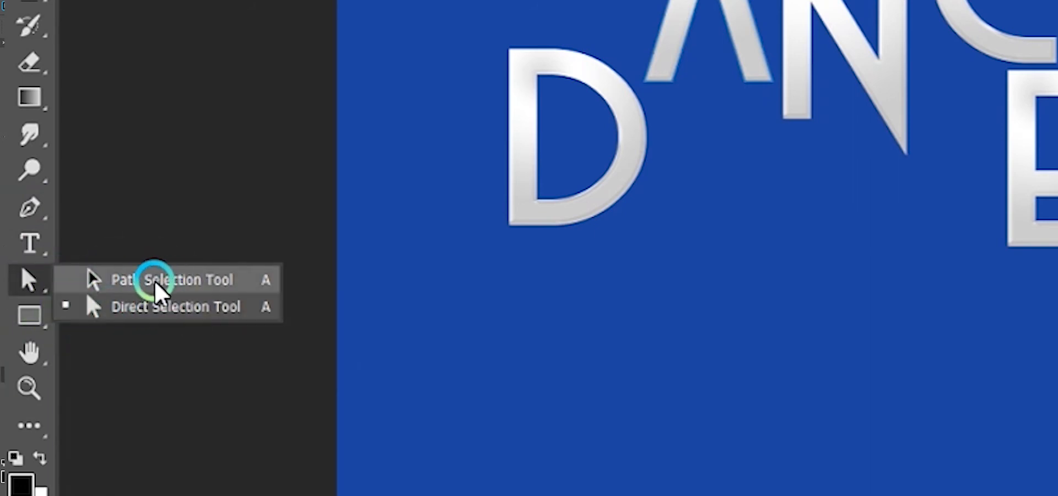
left_click(182, 310)
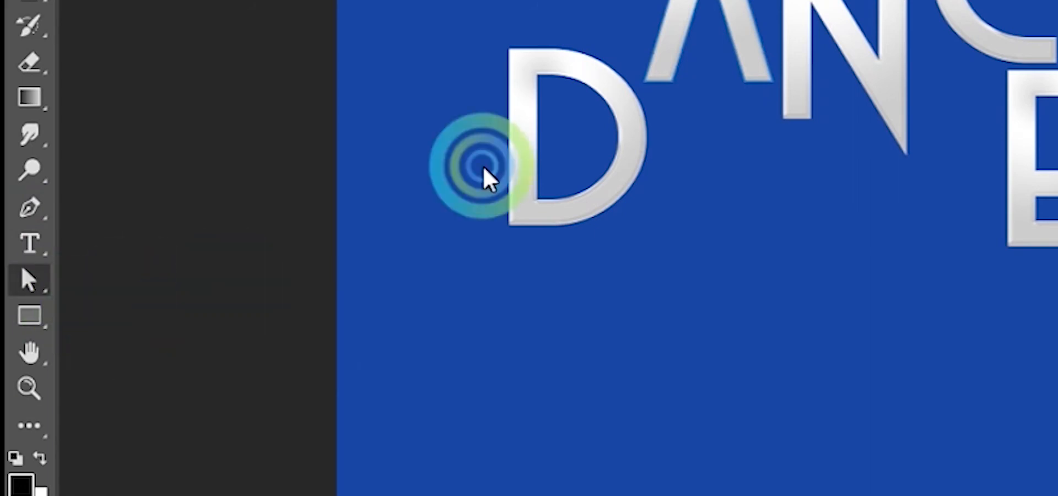
left_click(633, 80)
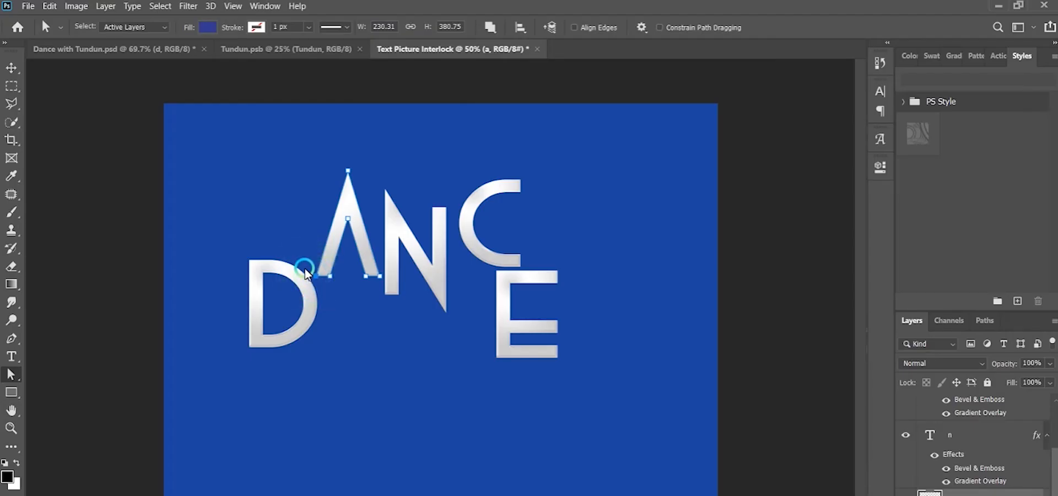
left_click_drag(305, 268, 328, 282)
left_click_drag(669, 97, 623, 224)
left_click(744, 82, "shift")
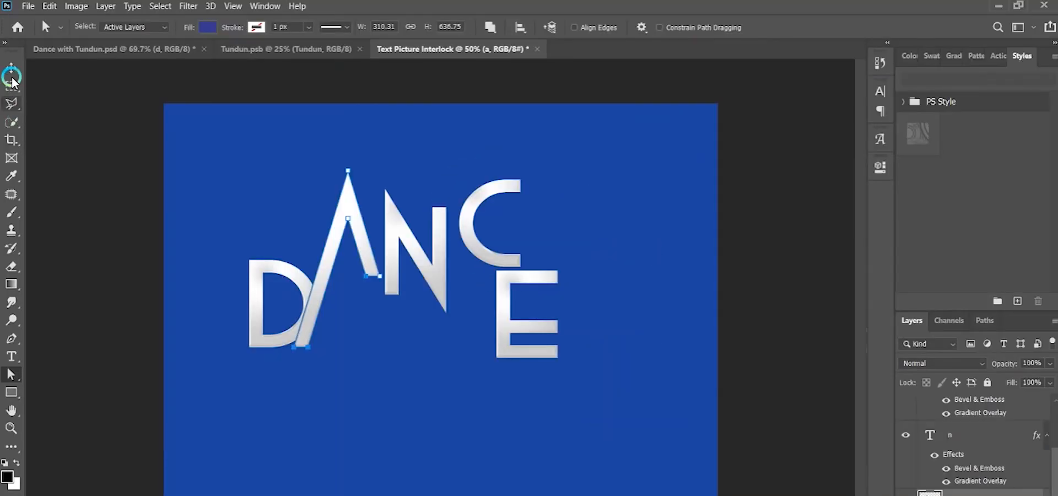
Place the jumping dancer's picture from the Tutorial Presentation folder as an embedded image, positioned over the DANCE letters.
left_click(11, 69)
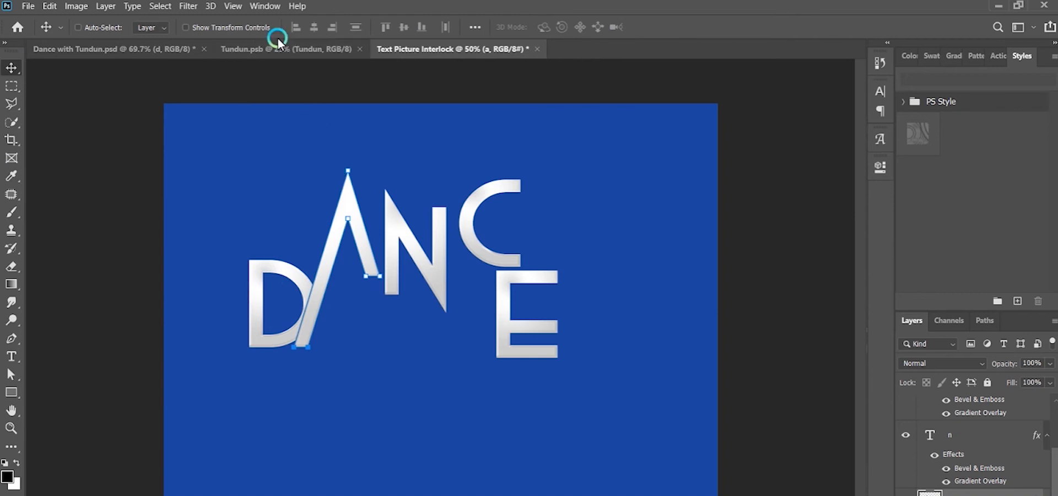
left_click(28, 6)
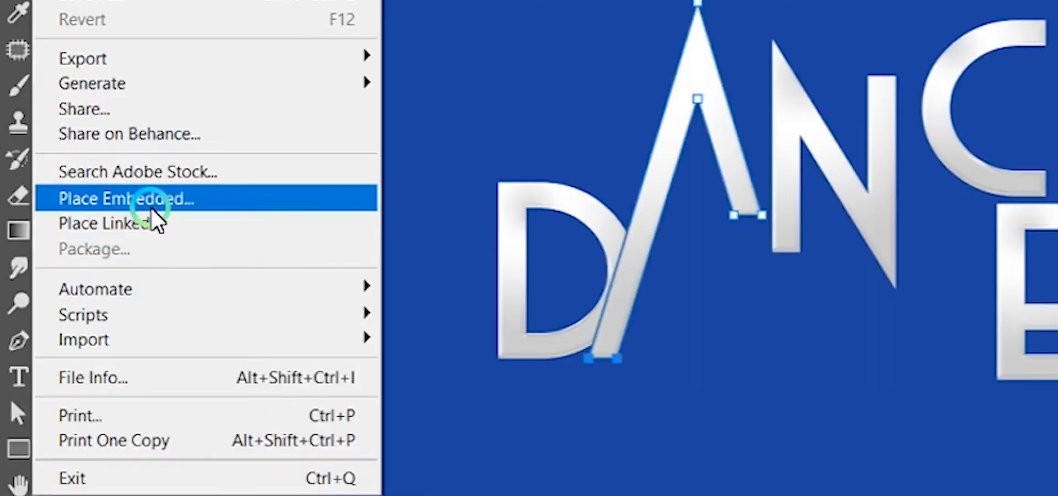
left_click(77, 268)
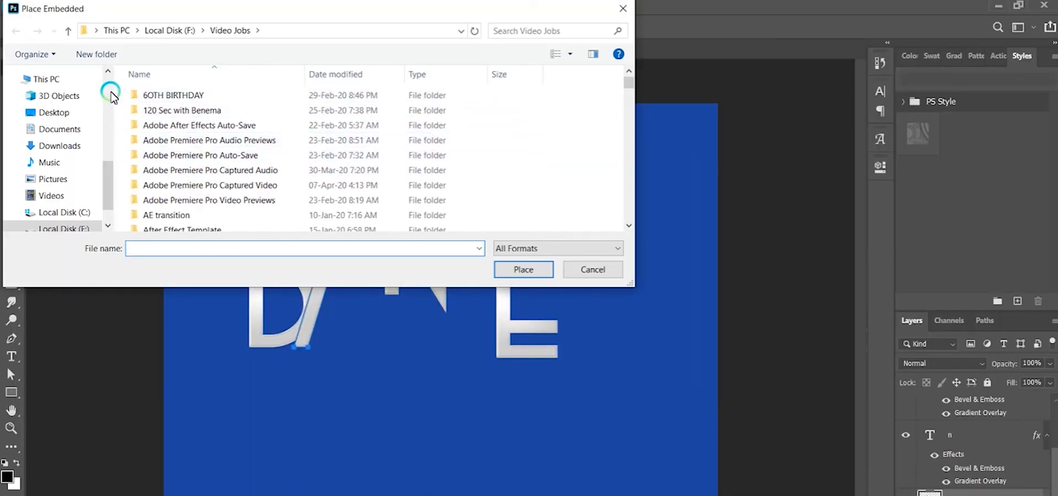
left_click(107, 95)
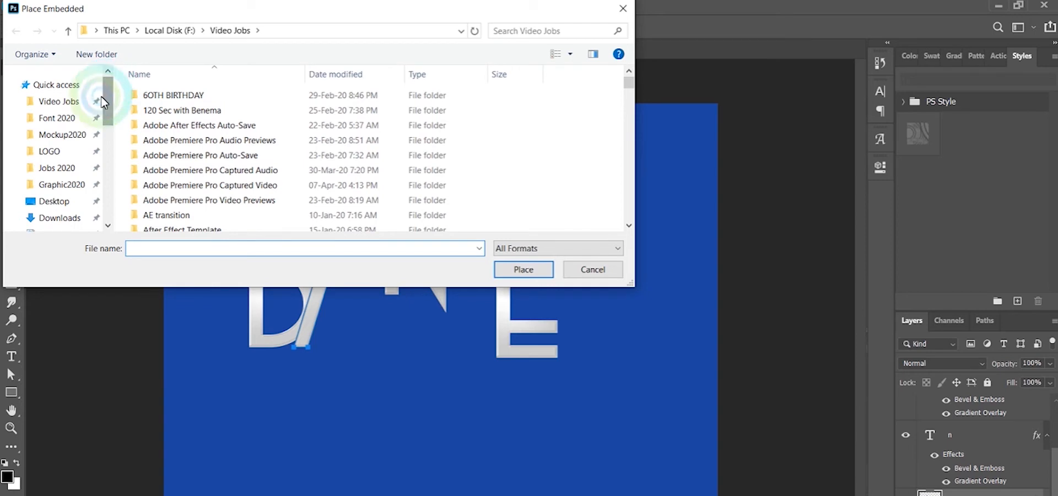
scroll(68, 193, "down", 2)
left_click(65, 190)
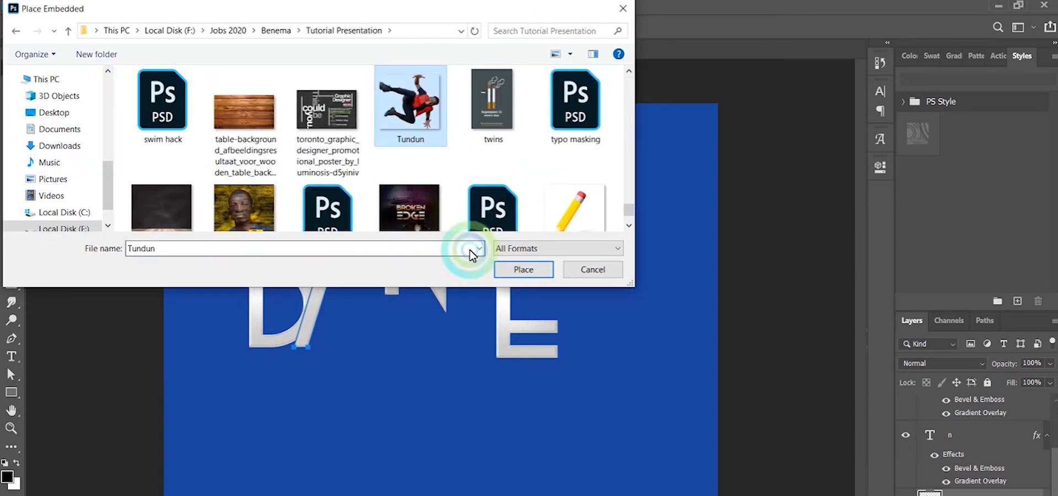
left_click(516, 273)
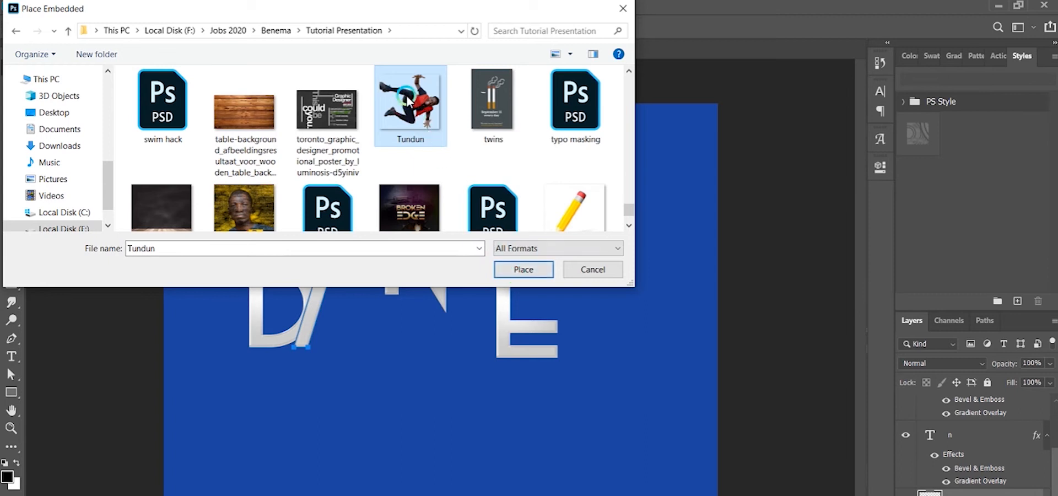
left_click(526, 270)
left_click(471, 207)
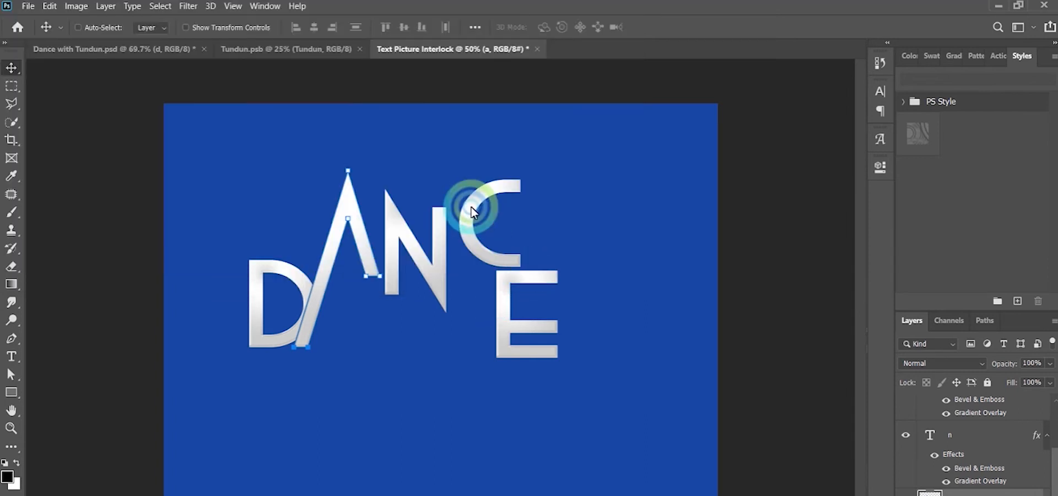
left_click_drag(432, 314, 422, 337)
double_click(433, 327)
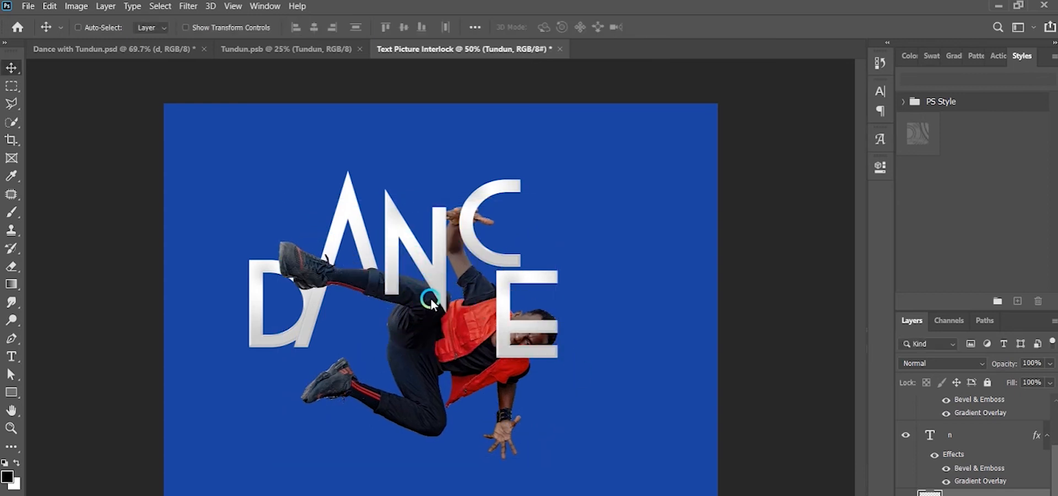
Reorder the dancer's layer to the top of the layer stack, above every letter, and shift the dancer slightly left.
left_click_drag(969, 494, 983, 400)
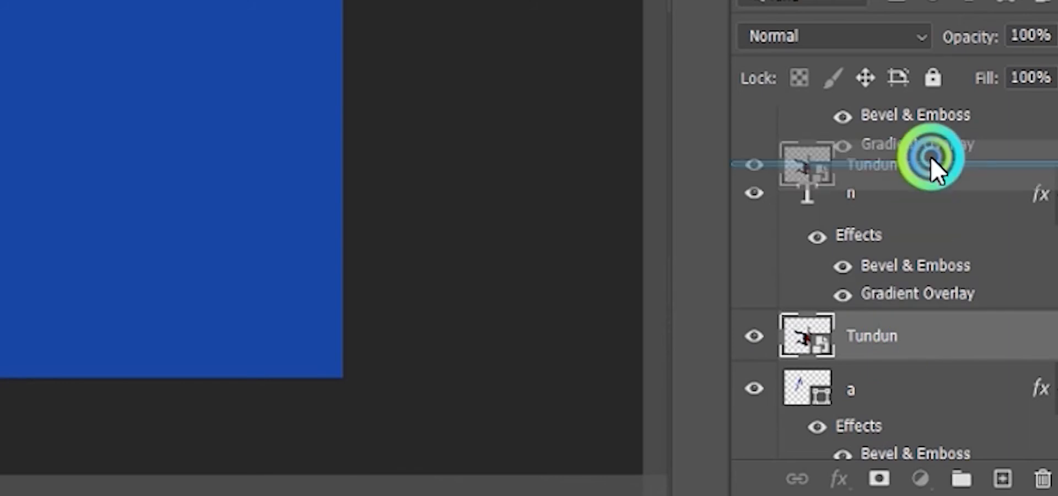
left_click_drag(927, 118, 903, 119)
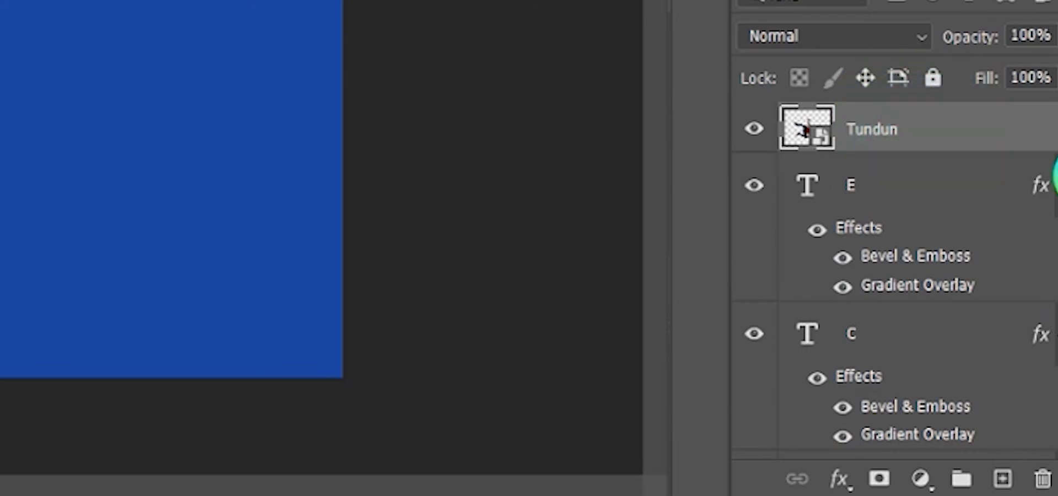
left_click(903, 127)
left_click_drag(451, 330, 459, 330)
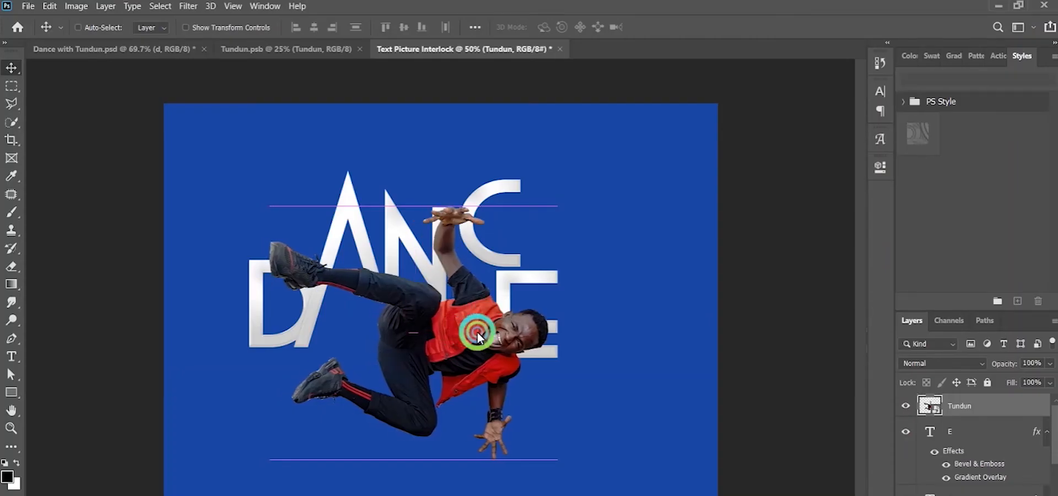
Move the letter E down and to the right of the dancer's head, and the letter C slightly down and to the right.
right_click(558, 285)
left_click(561, 286)
left_click_drag(550, 284, 573, 322)
right_click(533, 325)
right_click(495, 262)
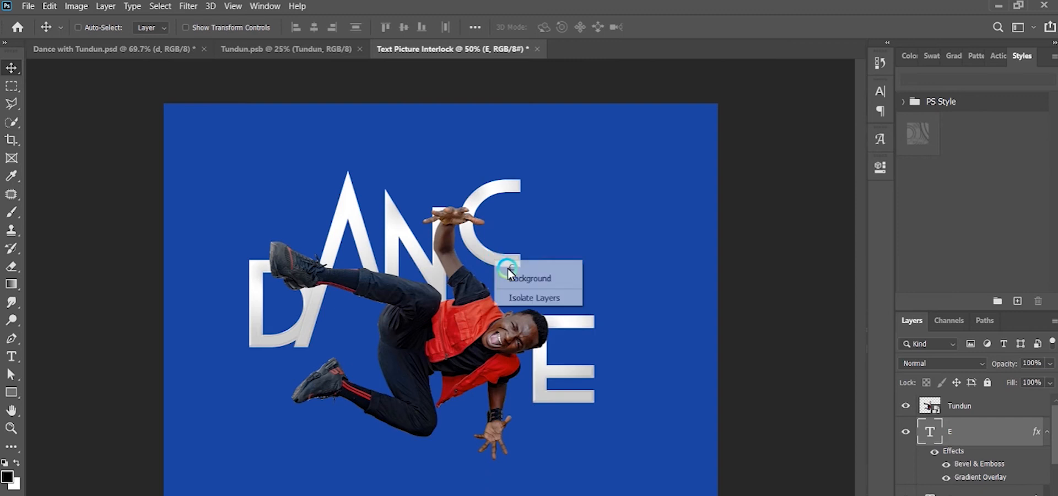
left_click(529, 267)
left_click_drag(499, 260, 527, 286)
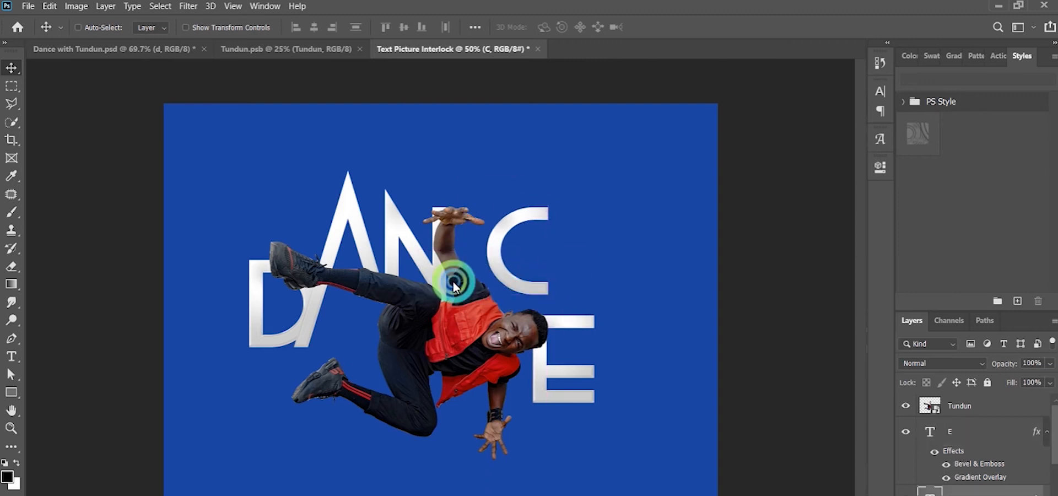
Rotate the dancer's picture counterclockwise to about -27 degrees.
right_click(415, 246)
left_click(430, 254)
right_click(466, 329)
left_click(496, 332)
left_click(480, 326)
key("ctrl")
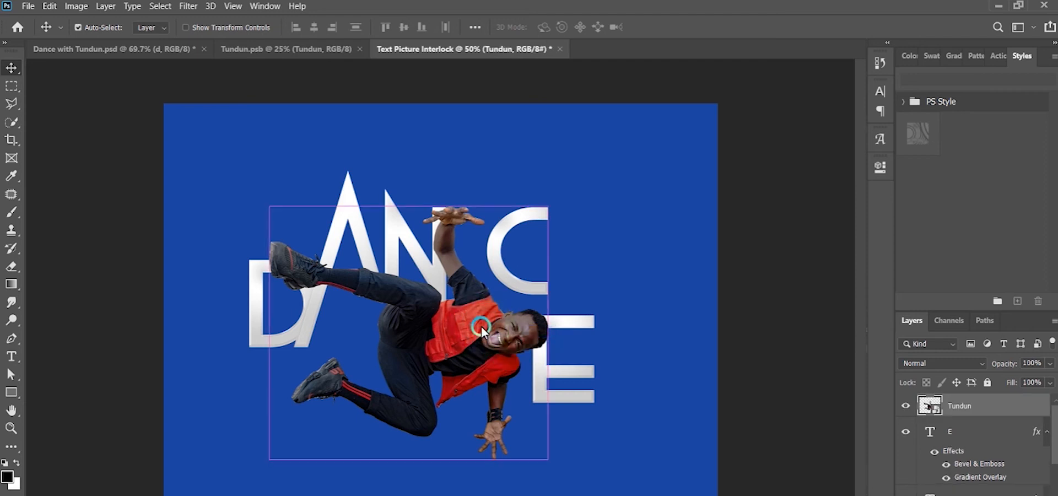
key("ctrl+t")
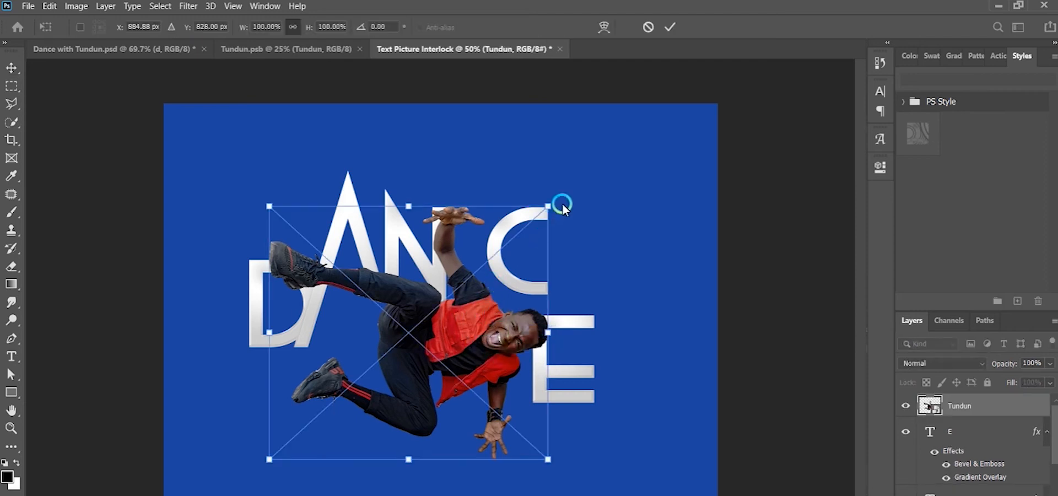
left_click(583, 194)
left_click_drag(569, 194, 488, 146)
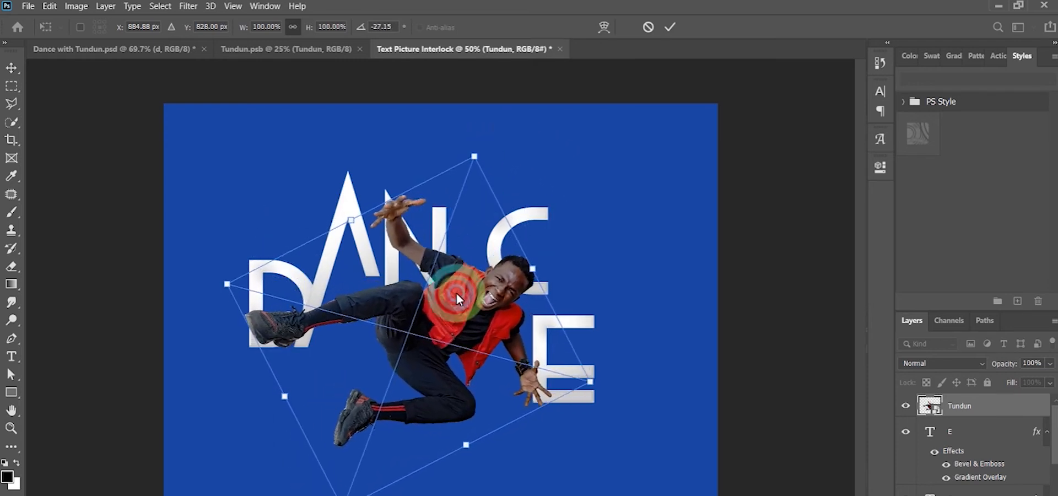
left_click(666, 29)
left_click(423, 283)
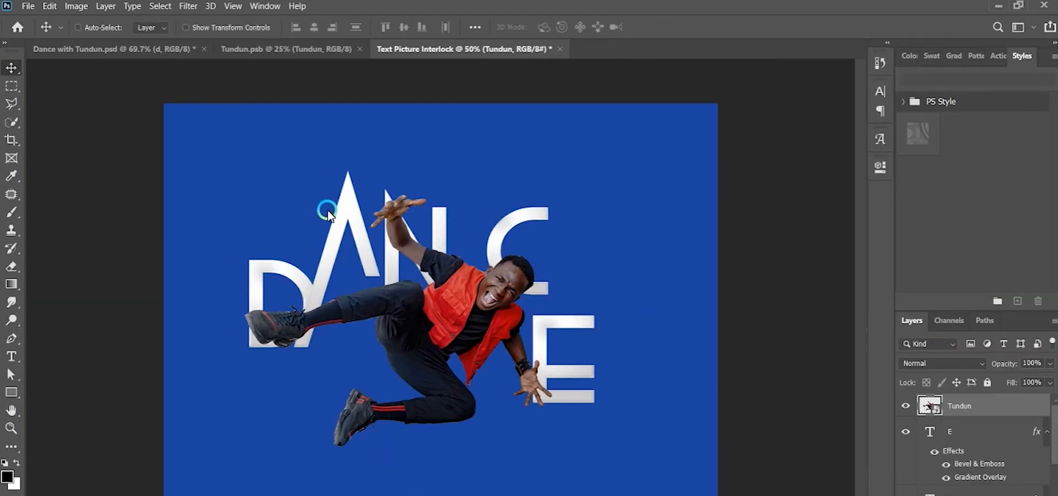
Move the letter N up and to the right of the dancer's raised hand, and the letter A slightly right and down.
right_click(336, 211)
left_click(352, 224)
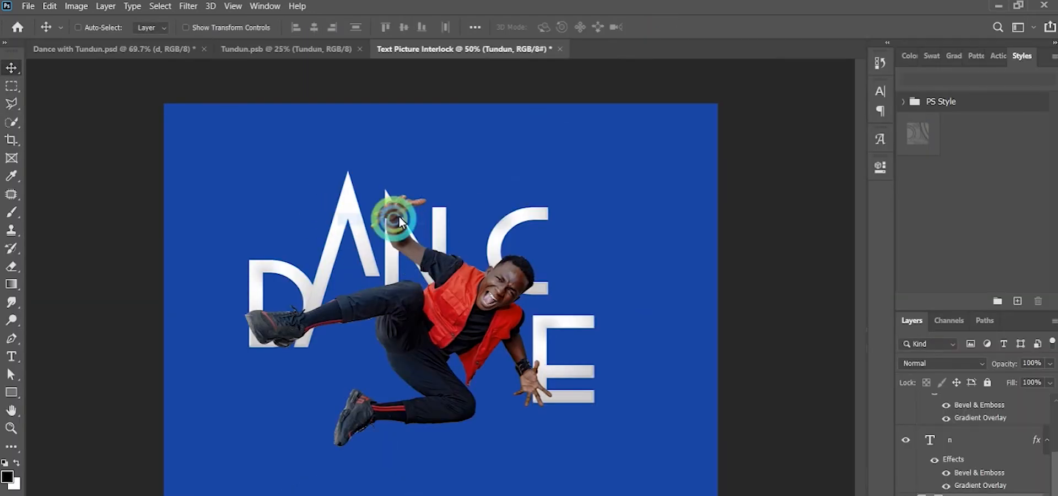
right_click(445, 227)
left_click(462, 235)
mouse_move(440, 187)
left_mouse_down()
mouse_move(454, 206)
mouse_move(455, 197)
left_mouse_up()
right_click(356, 229)
left_click(370, 237)
left_click_drag(368, 234, 378, 236)
Enlarge the letter D to about 109% and move it slightly down behind the dancer's outstretched foot.
right_click(308, 285)
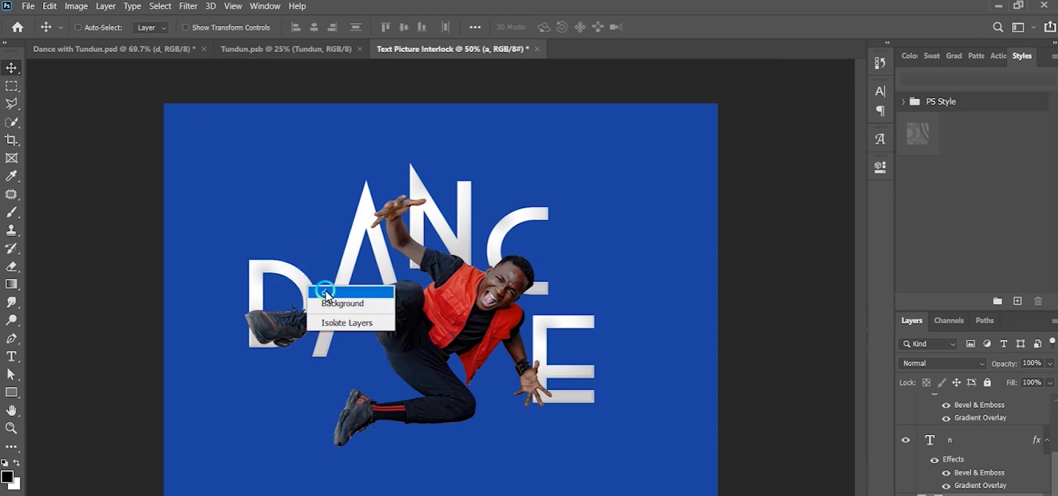
left_click(322, 284)
left_click_drag(309, 285, 314, 272)
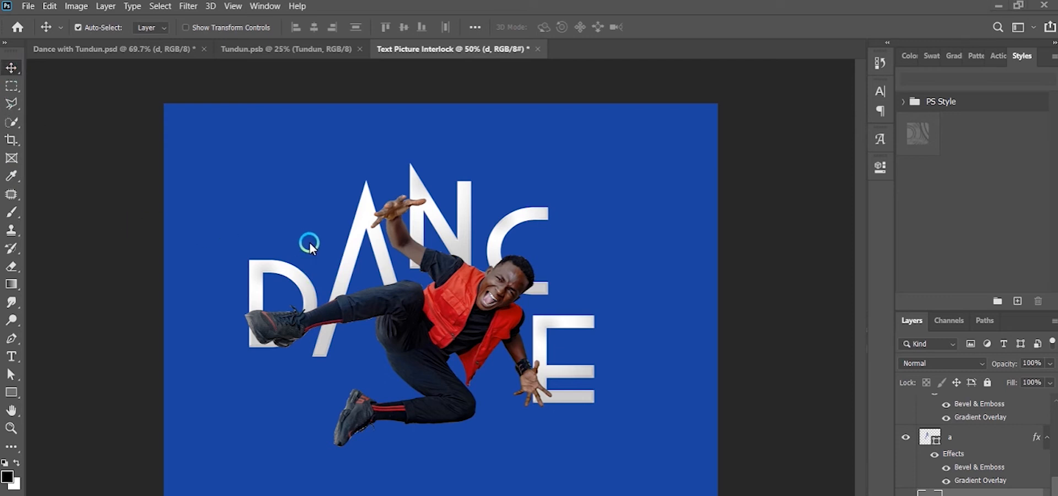
right_click(295, 282)
left_click(306, 290)
key("ctrl+t")
mouse_move(322, 242)
left_mouse_down()
mouse_move(349, 208)
mouse_move(326, 232)
left_mouse_up()
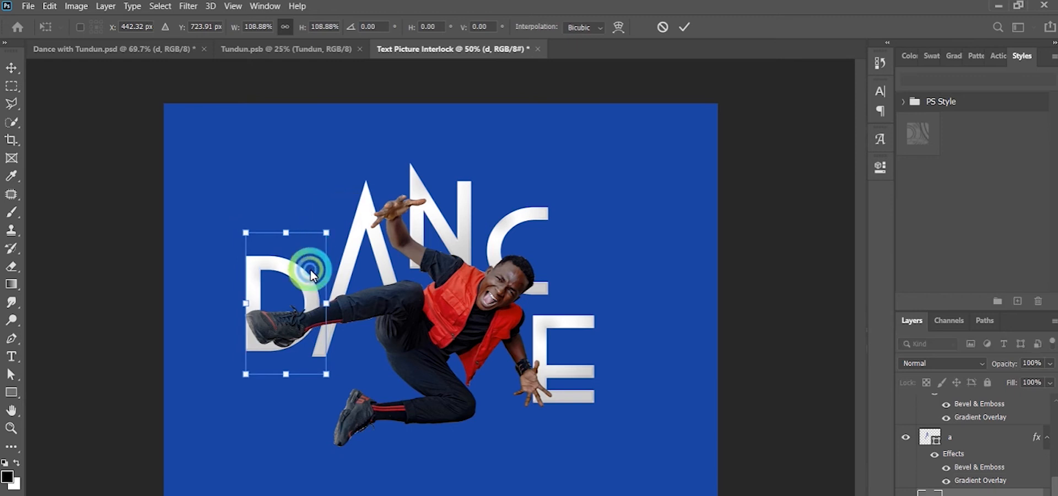
mouse_move(302, 287)
left_mouse_down()
mouse_move(300, 309)
mouse_move(292, 297)
left_mouse_up()
double_click(293, 302)
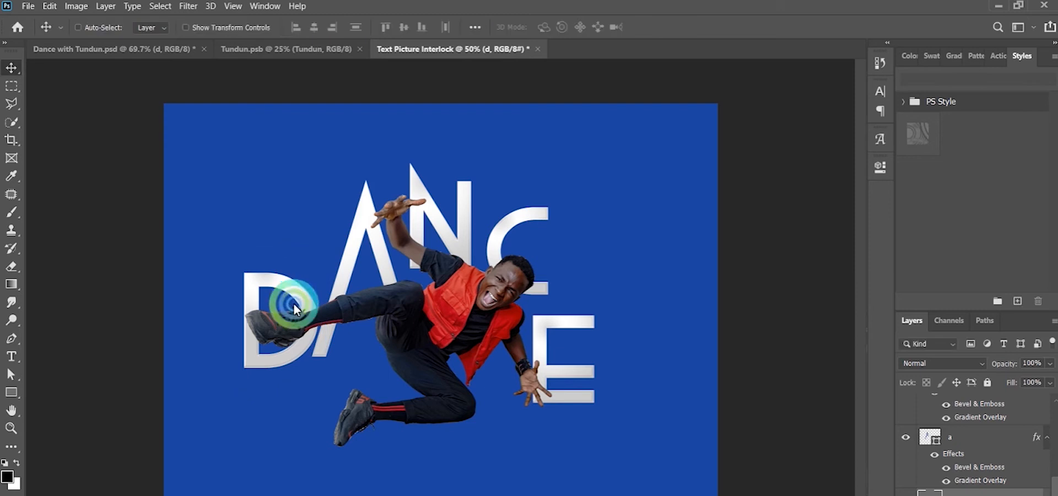
Tilt the letter E clockwise and move it down and left, behind the dancer's lower hand.
right_click(553, 329)
left_click(567, 335)
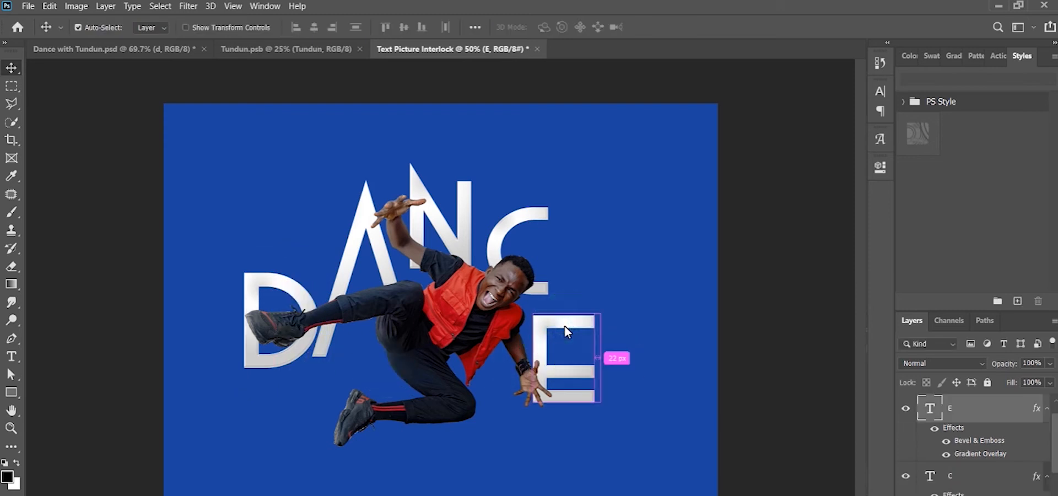
key("ctrl+t")
left_click_drag(611, 279, 628, 301)
left_click_drag(548, 340, 534, 350)
double_click(540, 349)
Enlarge the letter C proportionally and move it slightly up and to the right above the dancer's head.
right_click(507, 248)
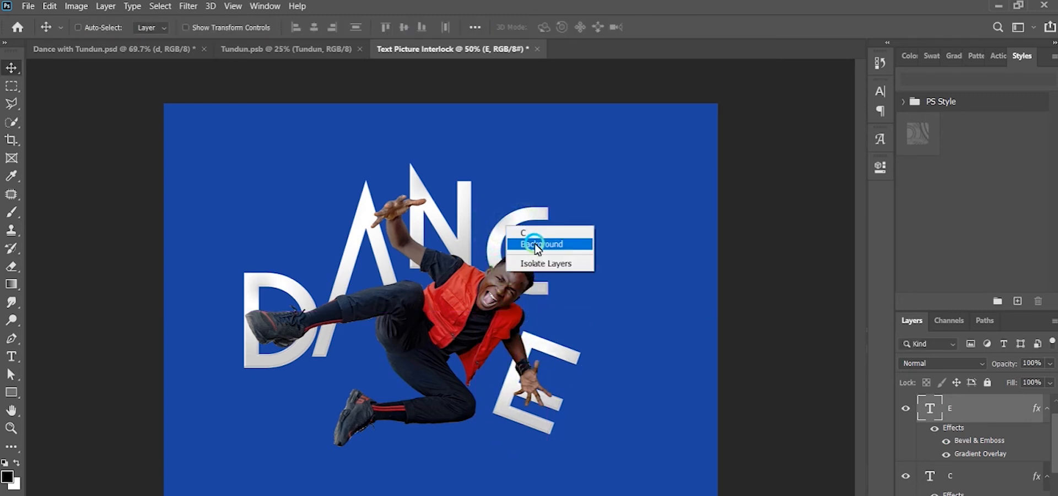
left_click(534, 239)
key("ctrl+t")
left_click_drag(554, 315, 582, 338)
mouse_move(532, 231)
left_mouse_down()
mouse_move(548, 215)
mouse_move(541, 224)
left_mouse_up()
key("Return")
Enlarge the letter N to about 110% and nudge it slightly down and to the right.
right_click(471, 210)
left_click(482, 215)
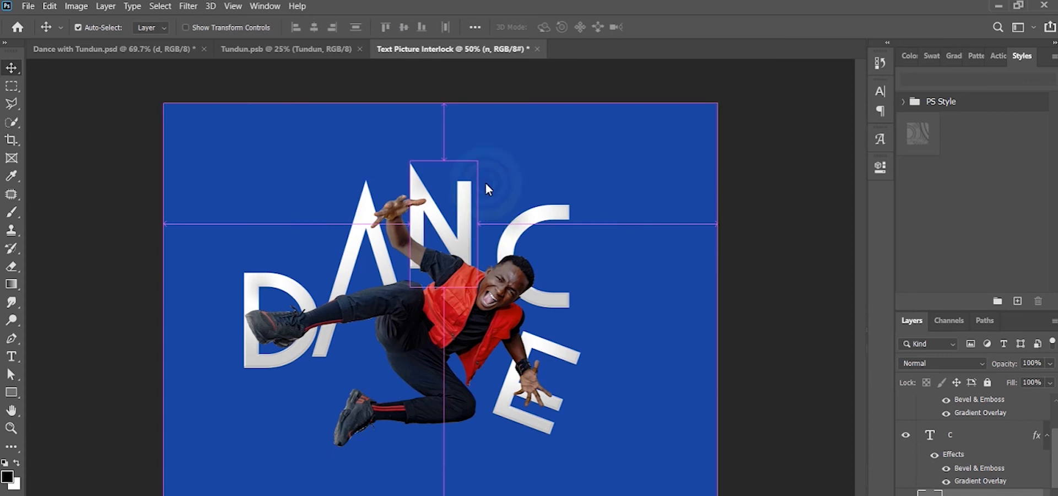
key("ctrl+t")
mouse_move(477, 157)
left_mouse_down()
mouse_move(502, 137)
mouse_move(494, 147)
left_mouse_up()
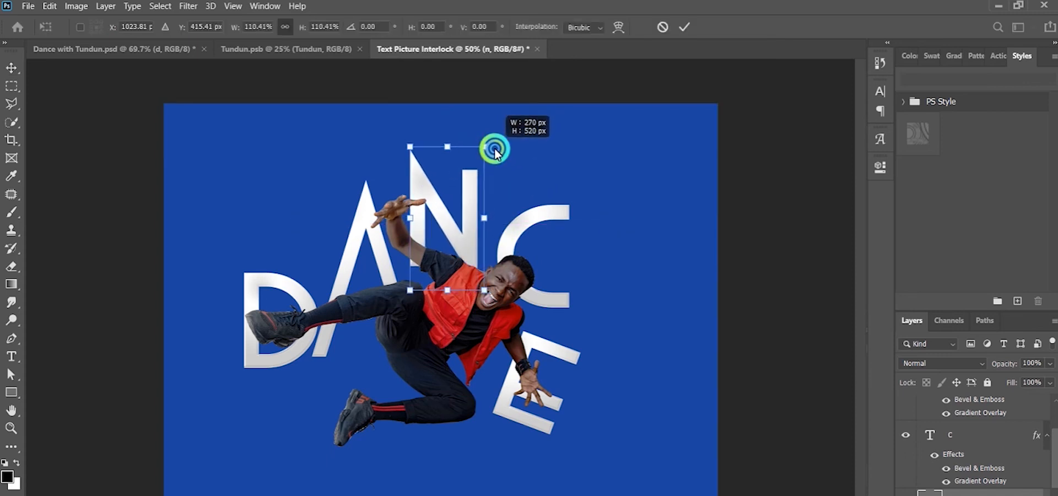
left_click_drag(471, 215, 471, 216)
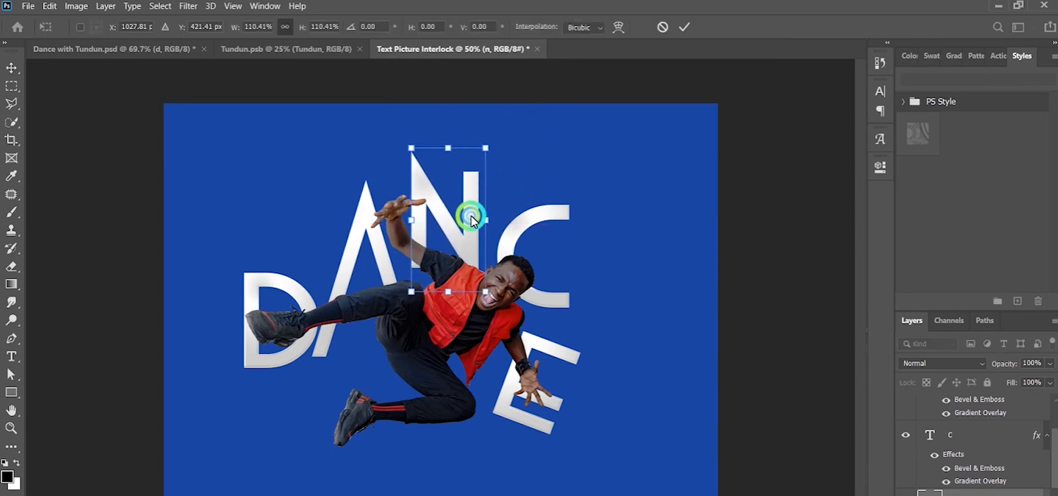
key("Return")
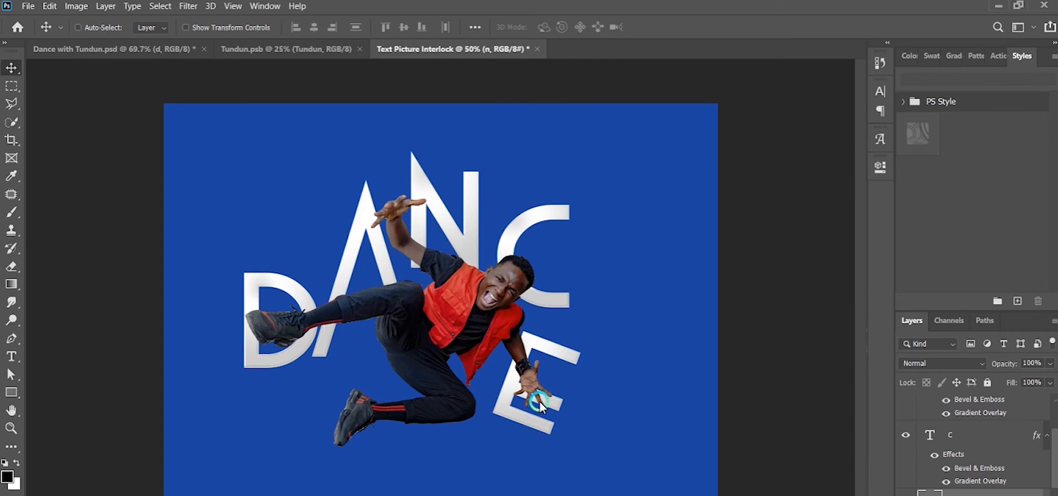
Add a layer mask to the dancer's layer and invert it to white so the whole picture shows.
right_click(443, 314)
left_click(465, 322)
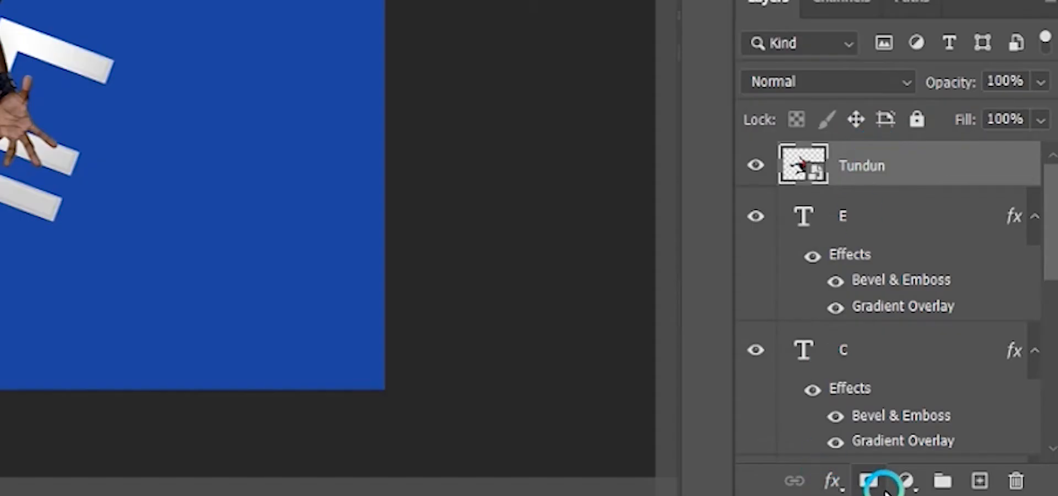
left_click(868, 480)
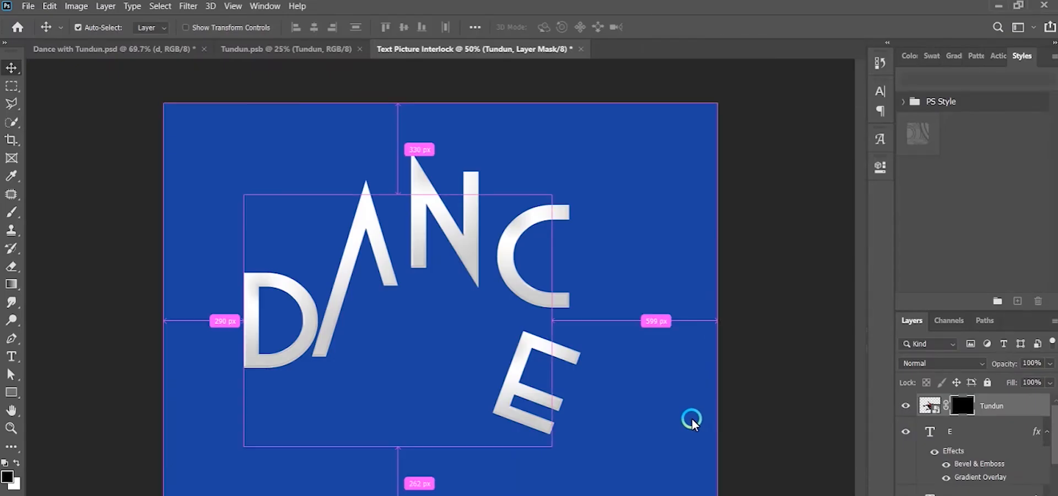
key("ctrl+i")
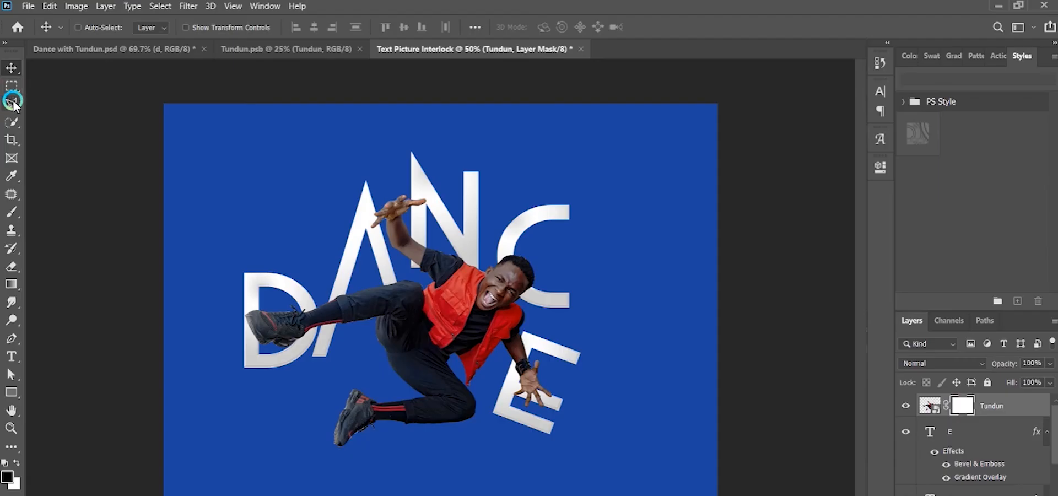
Try hiding a rectangular area of the dancer by filling it black on the layer mask, restore it with white, and deselect.
left_click(11, 86)
left_click_drag(415, 157, 560, 468)
left_click(957, 400)
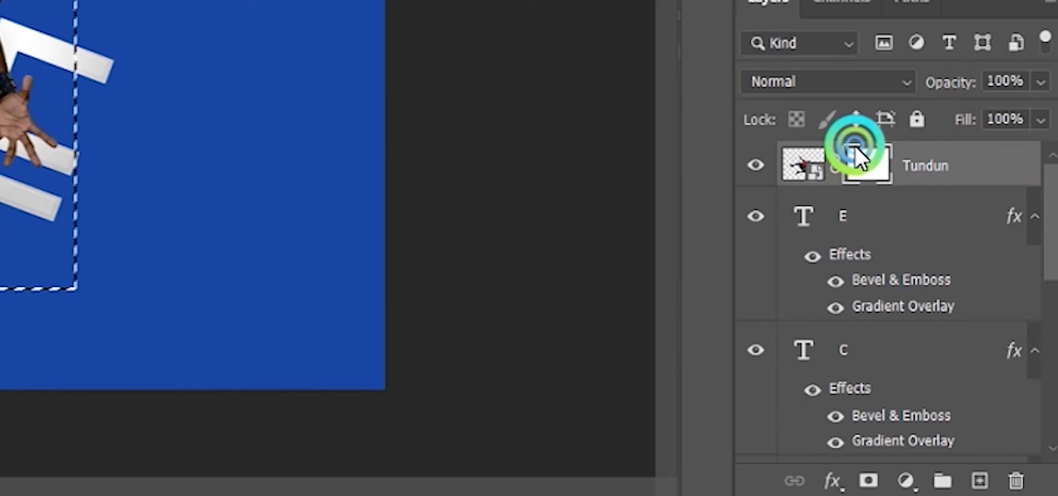
left_click(875, 151)
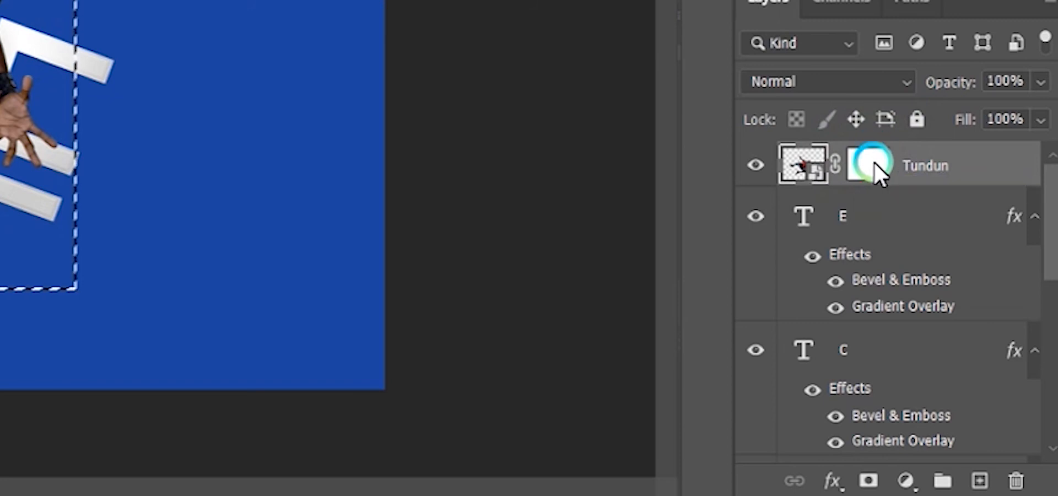
left_click(869, 166)
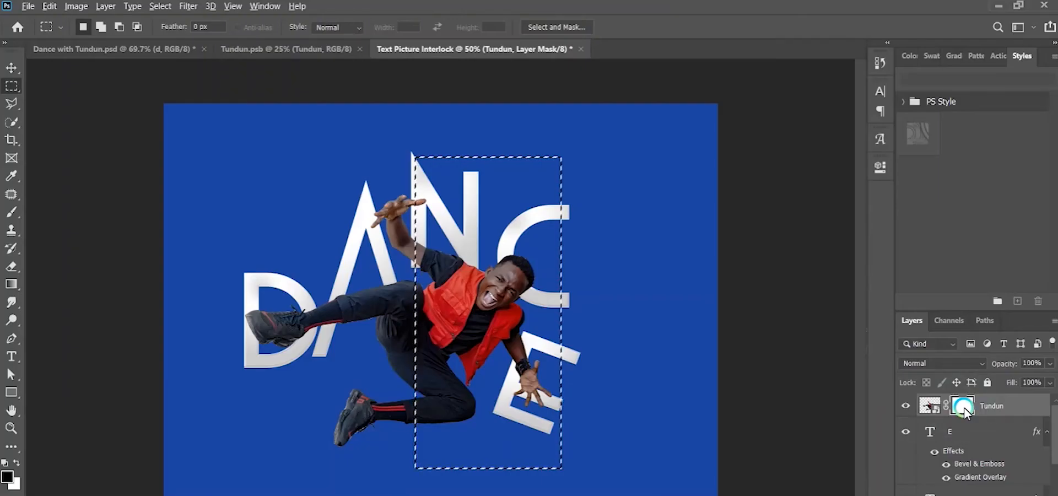
key("alt+BackSpace")
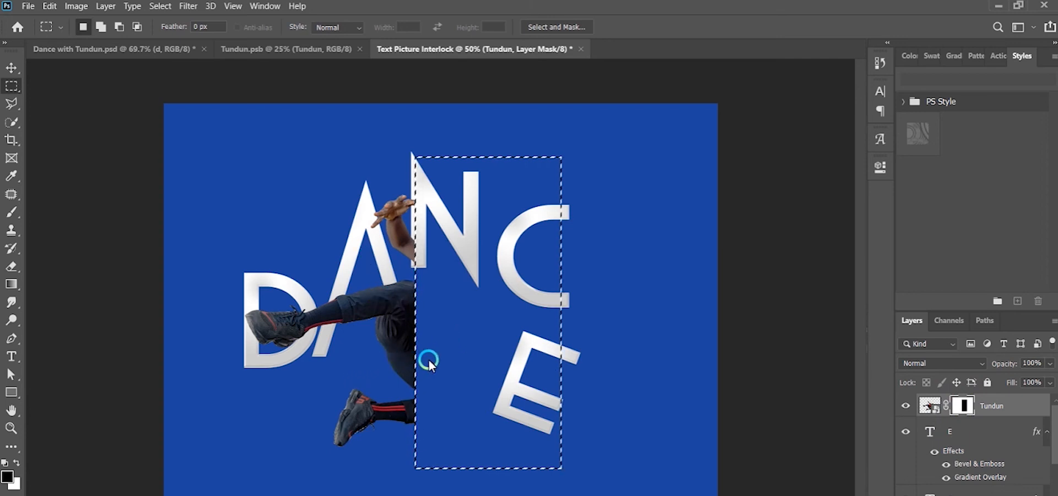
key("ctrl+BackSpace")
key("ctrl+d")
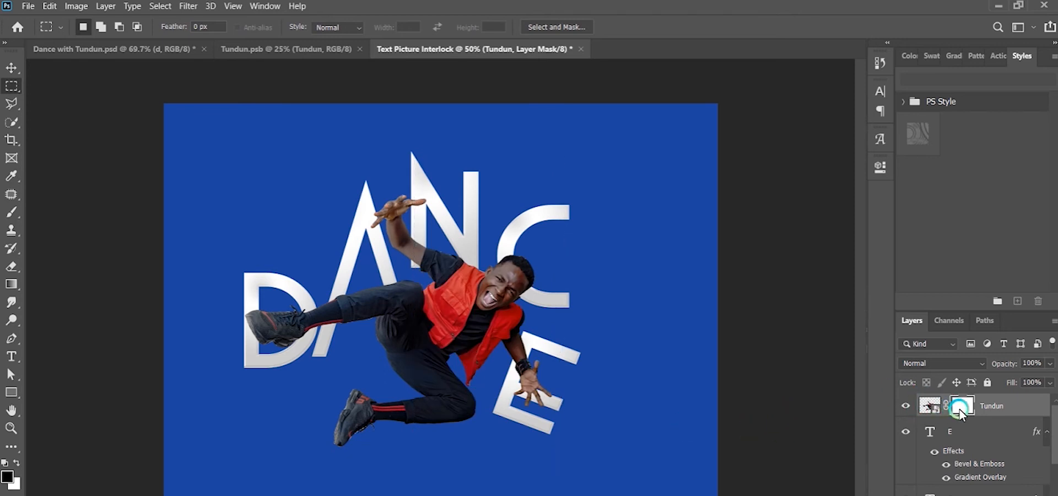
Load the outline of the letter D as a selection from its layer.
scroll(905, 487, "down", 3)
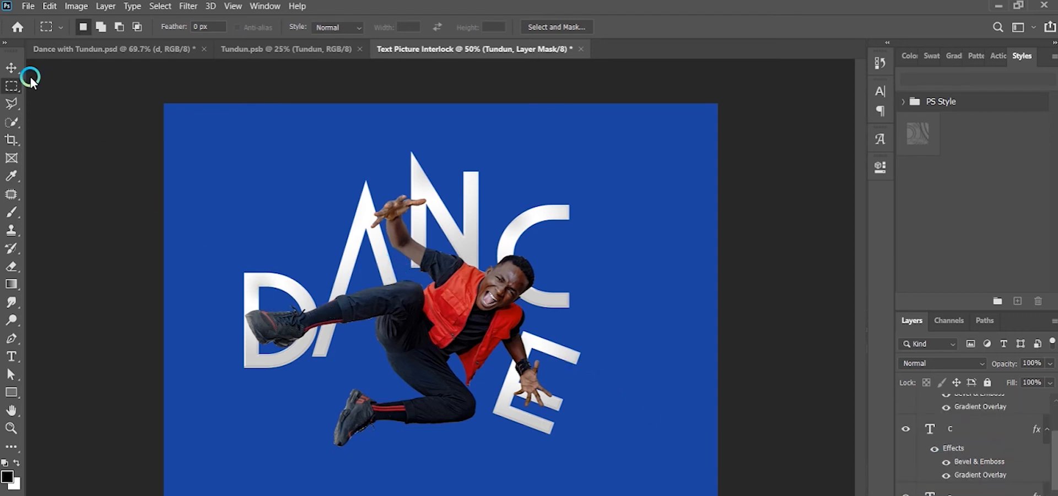
left_click(10, 68)
left_click(277, 268)
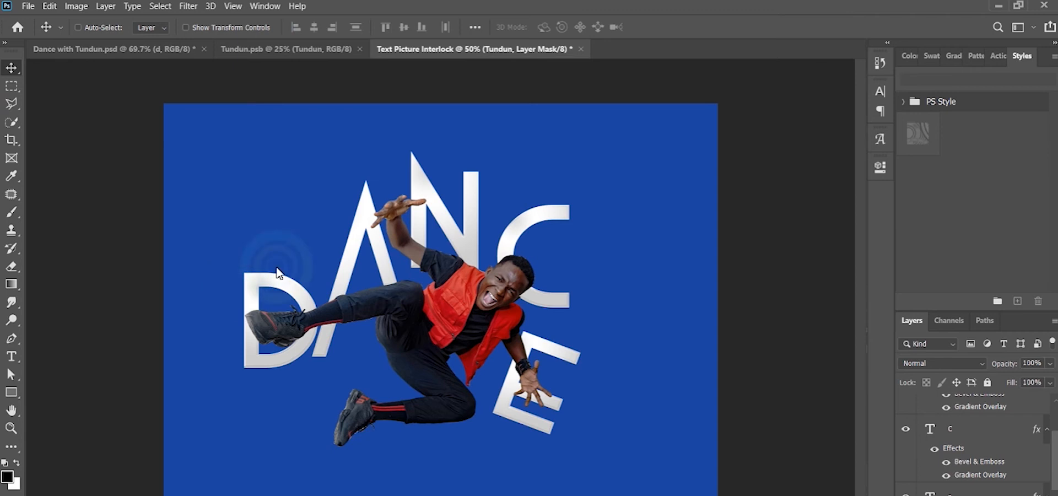
right_click(278, 288)
left_click(303, 302)
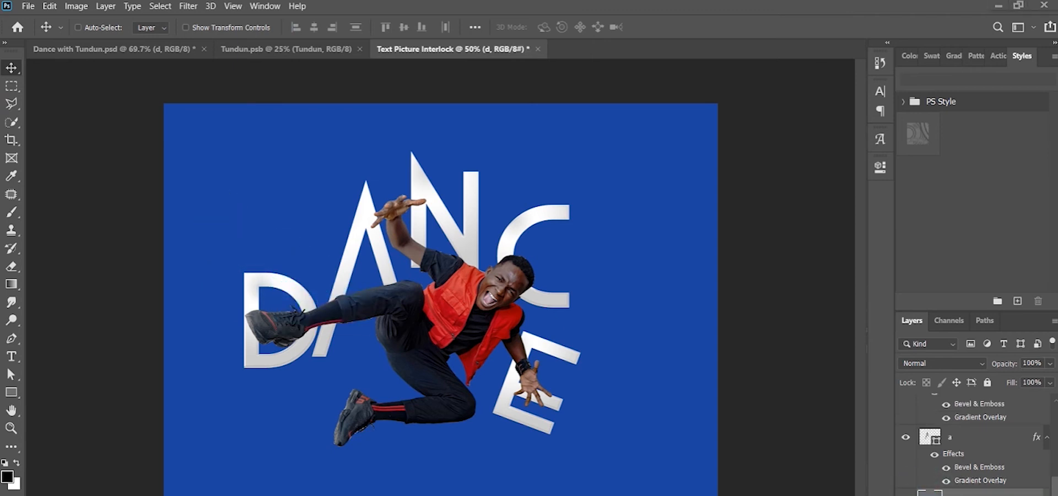
left_click(809, 366)
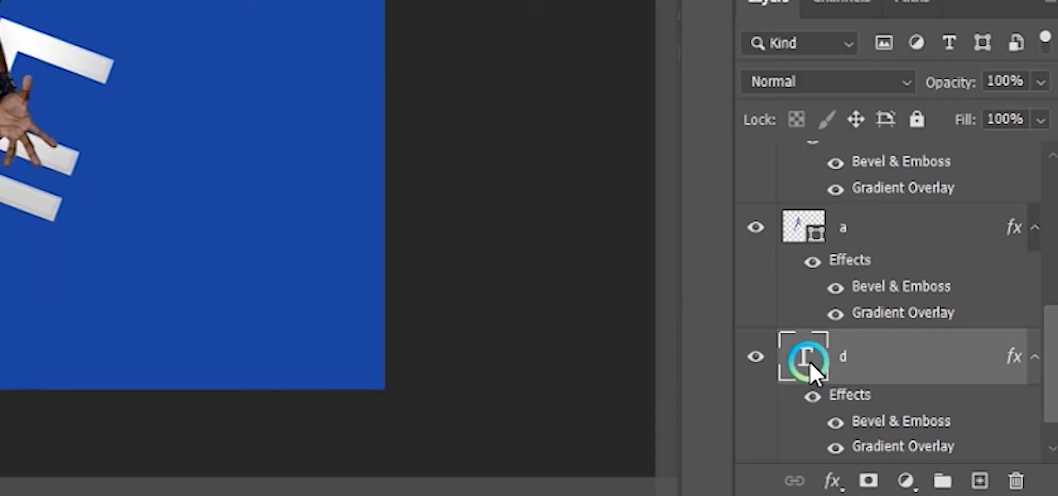
left_click(808, 359)
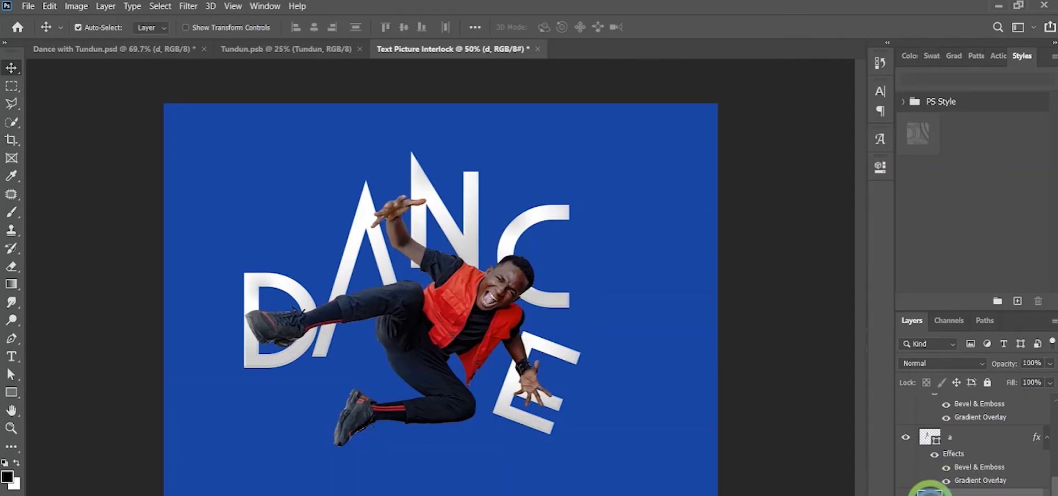
left_click(805, 357, "ctrl")
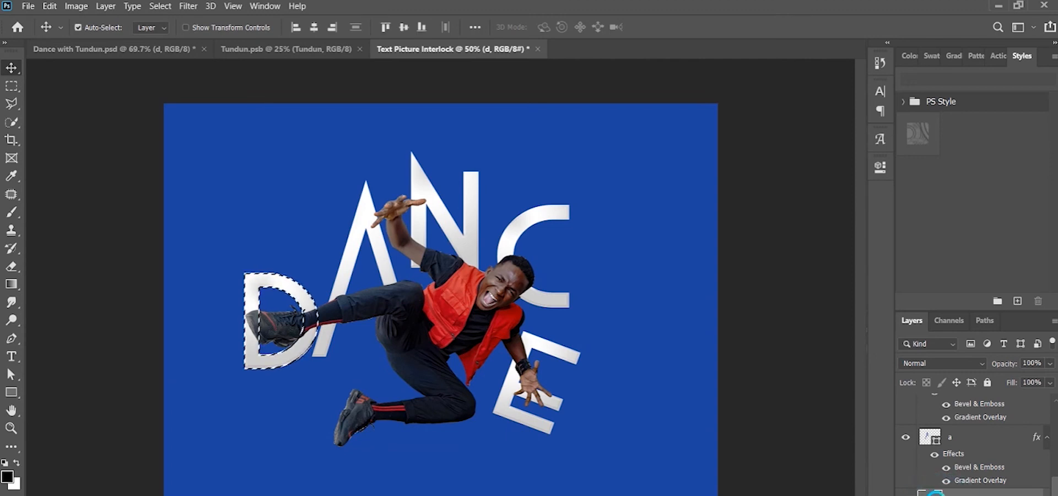
Brush black on the dancer's layer mask where the ankle crosses the D's curved stroke, bringing the stroke in front, and deselect.
scroll(962, 493, "up", 2)
scroll(961, 490, "up", 3)
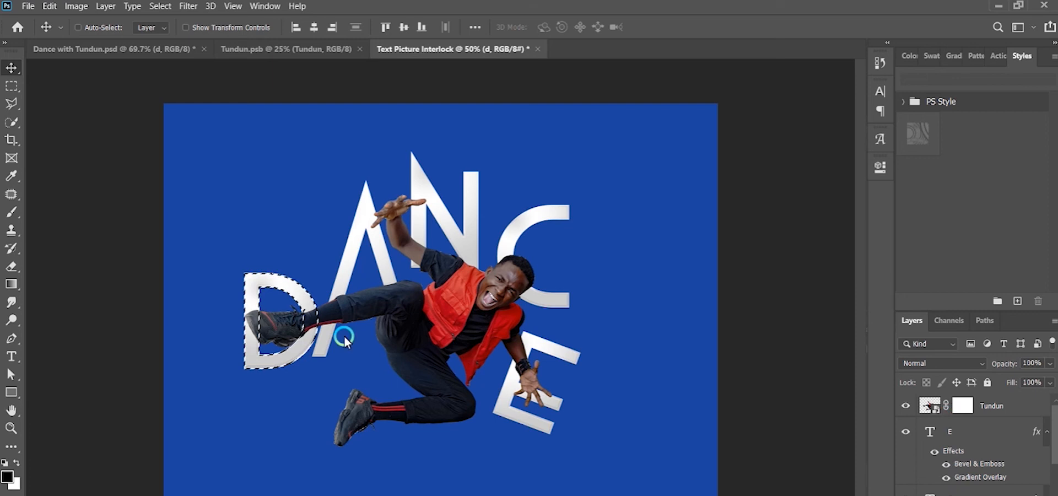
right_click(402, 299)
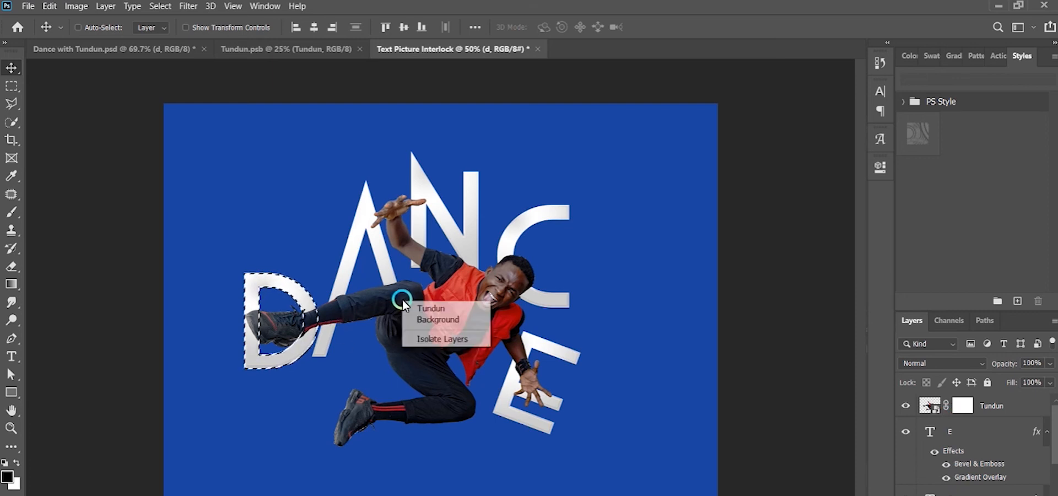
left_click(430, 309)
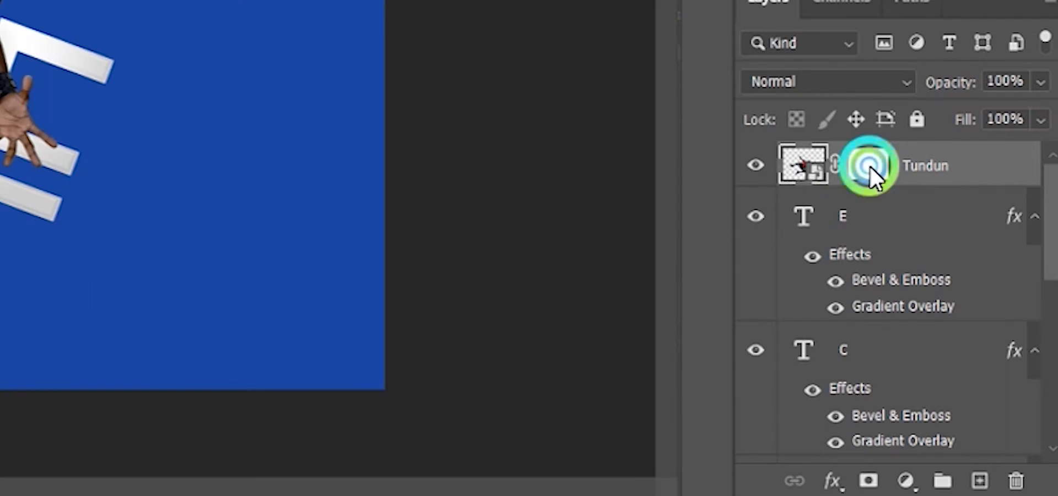
left_click(870, 166)
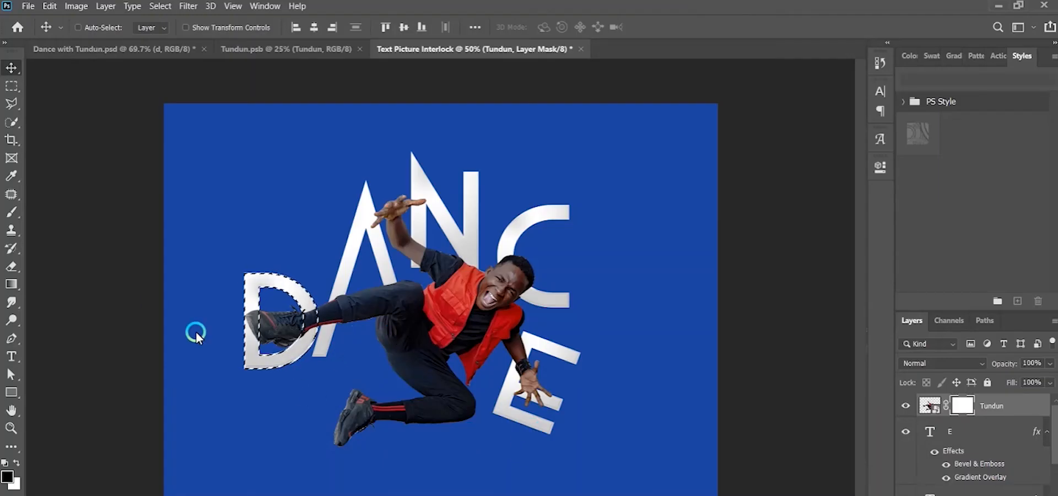
left_click(11, 212)
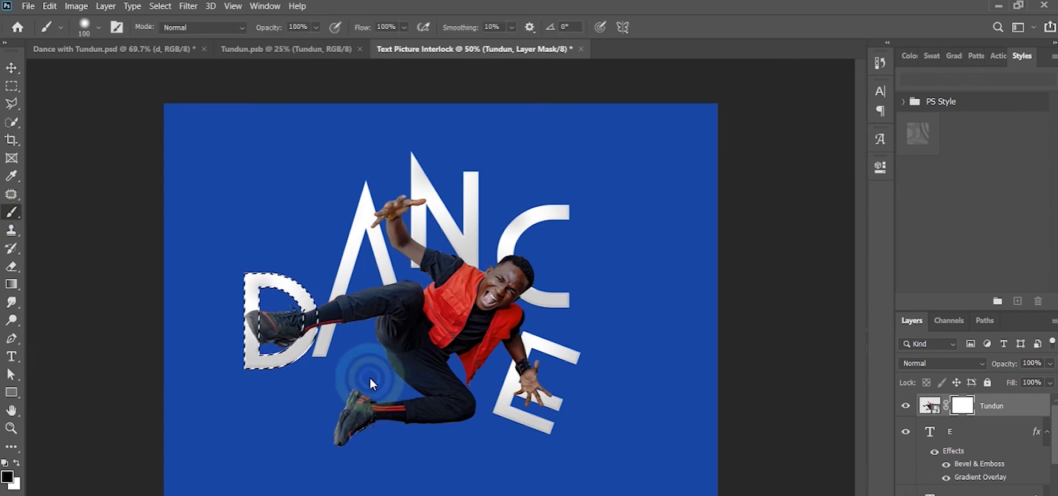
left_click(234, 373)
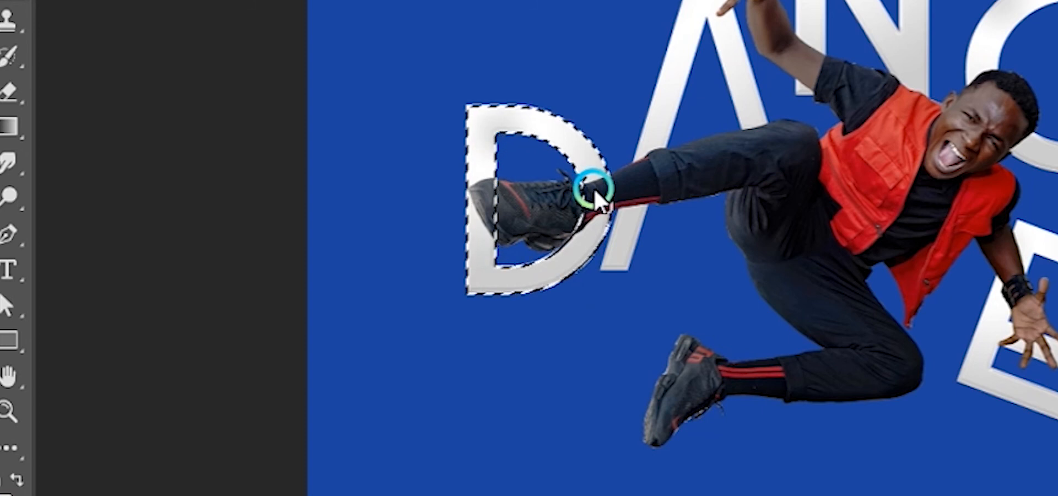
mouse_move(596, 188)
left_mouse_down()
mouse_move(588, 252)
mouse_move(601, 171)
mouse_move(571, 278)
mouse_move(500, 388)
left_mouse_up()
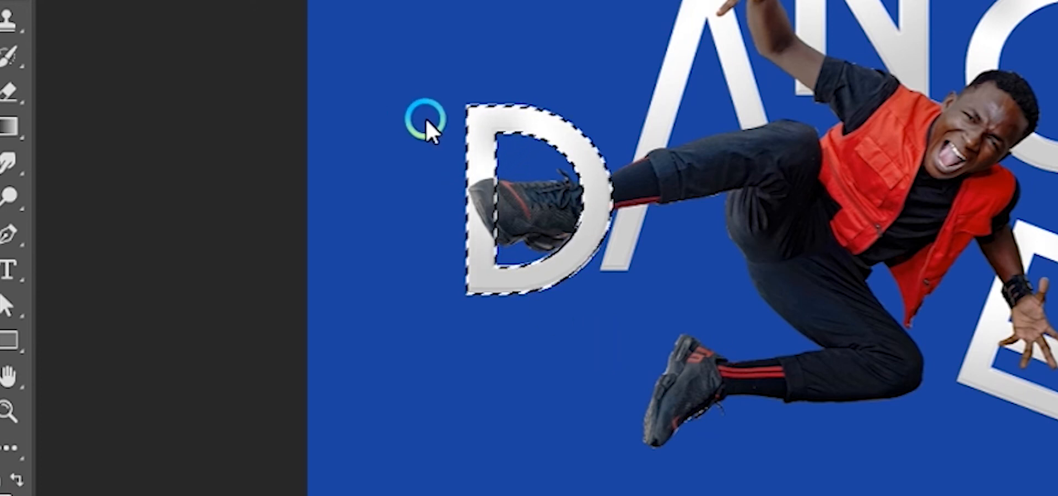
key("ctrl+d")
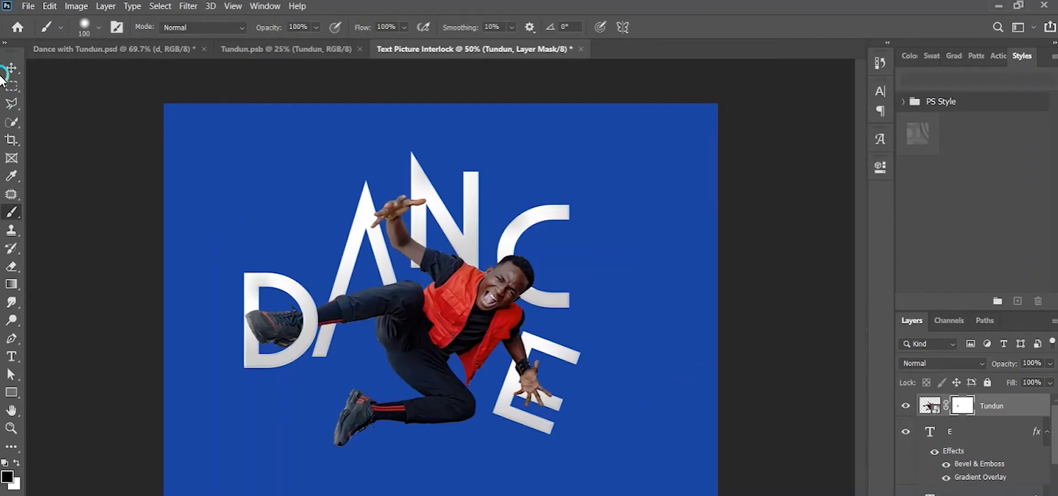
Load the letter A's outline as a selection and paint black on the dancer's mask where the A's long stroke crosses the leg.
left_click(11, 68)
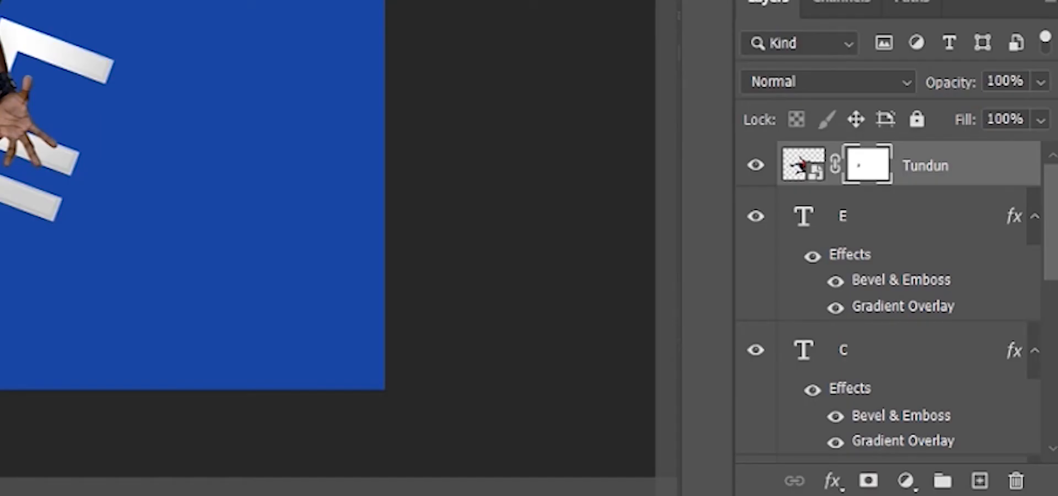
left_click(903, 362)
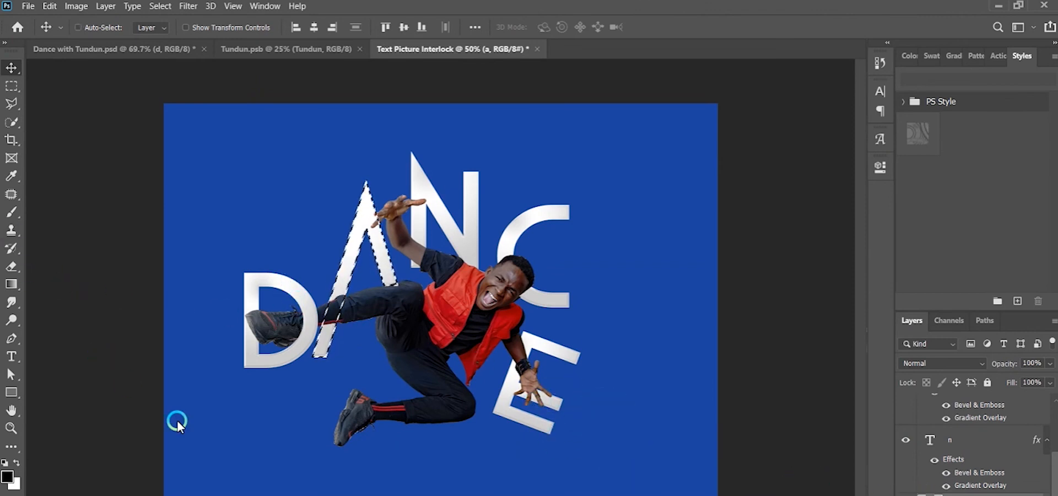
key("b")
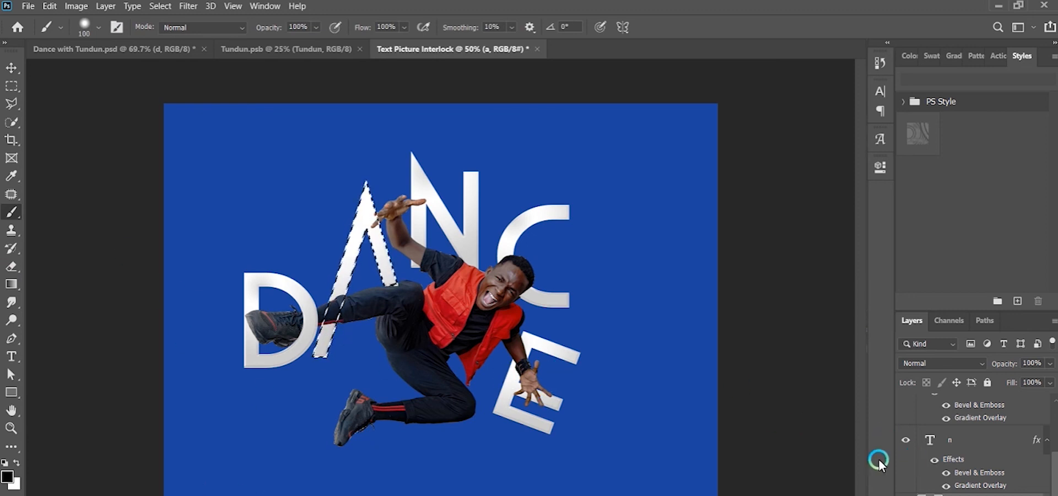
left_click(11, 67)
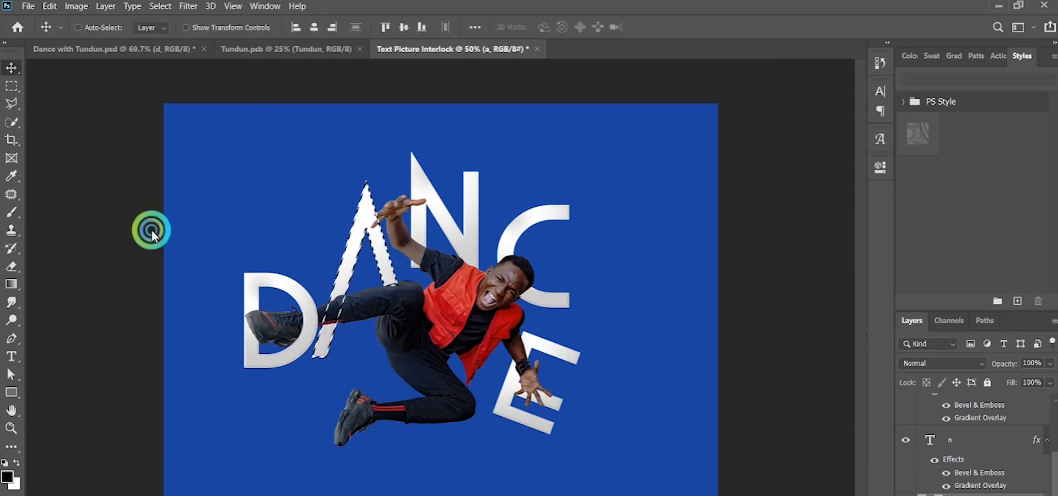
right_click(470, 327)
left_click(477, 312)
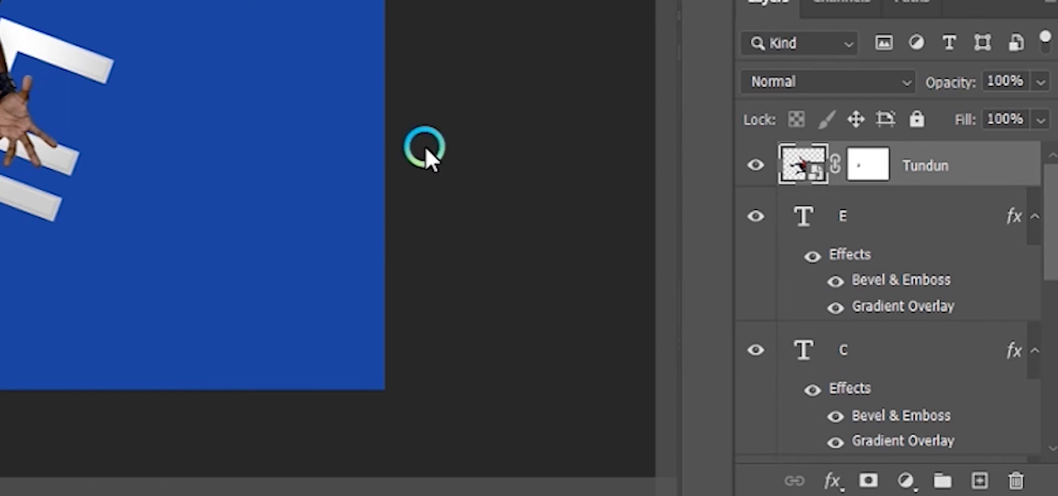
left_click(868, 163)
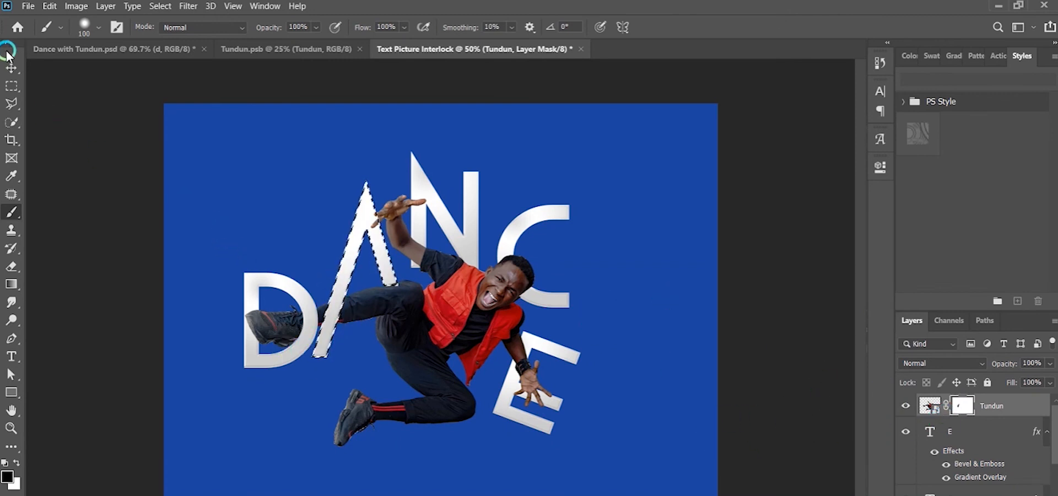
Load the outline of the letter N as a selection from its layer.
left_click(11, 67)
right_click(417, 180)
left_click(438, 187)
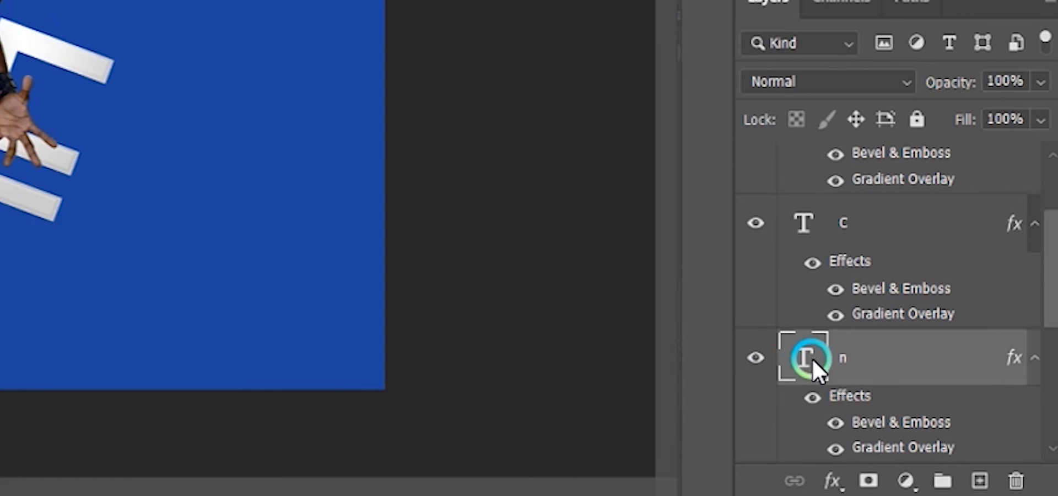
left_click(802, 358, "ctrl")
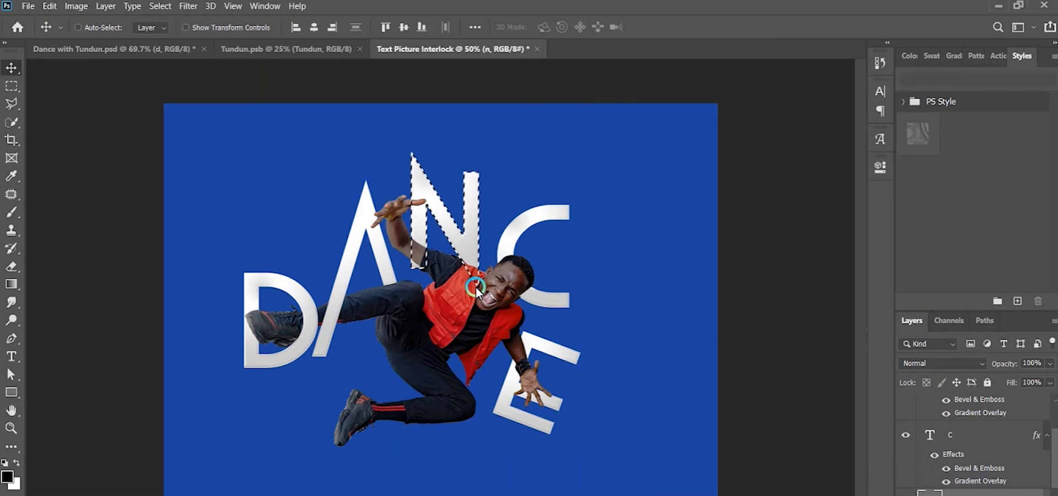
Paint black on the dancer's layer mask where the raised arm covers the lower end of the N's left stem.
right_click(420, 297)
left_click(441, 302)
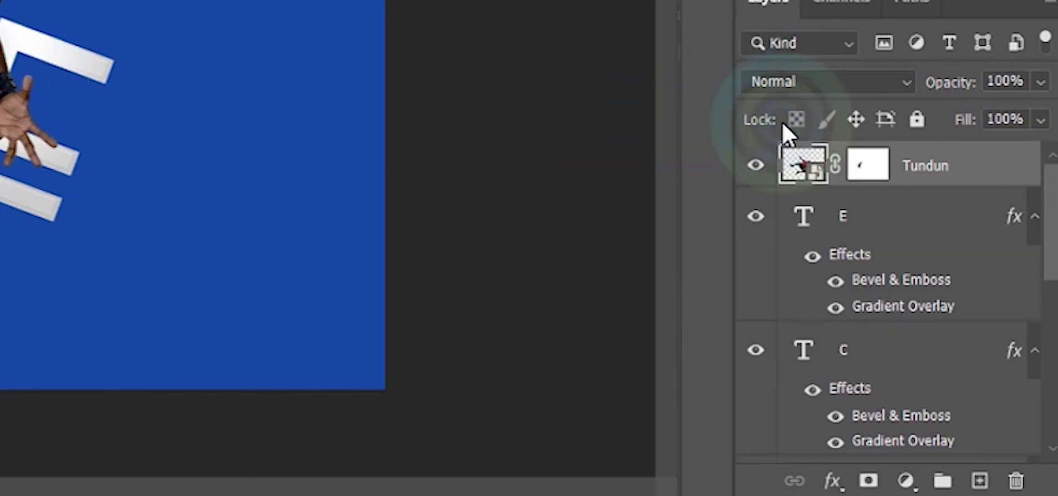
left_click(868, 165)
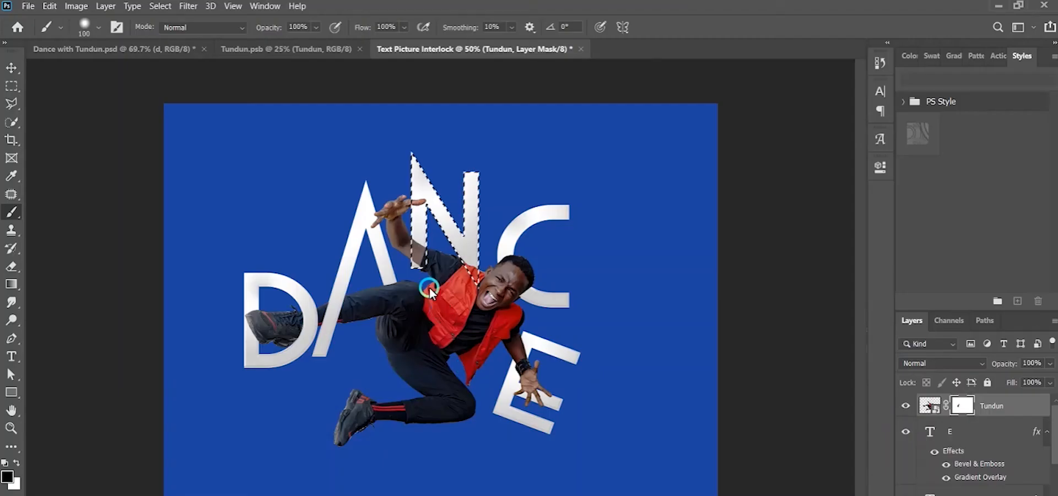
mouse_move(428, 283)
left_mouse_down()
mouse_move(419, 251)
mouse_move(415, 275)
mouse_move(418, 241)
mouse_move(420, 307)
left_mouse_up()
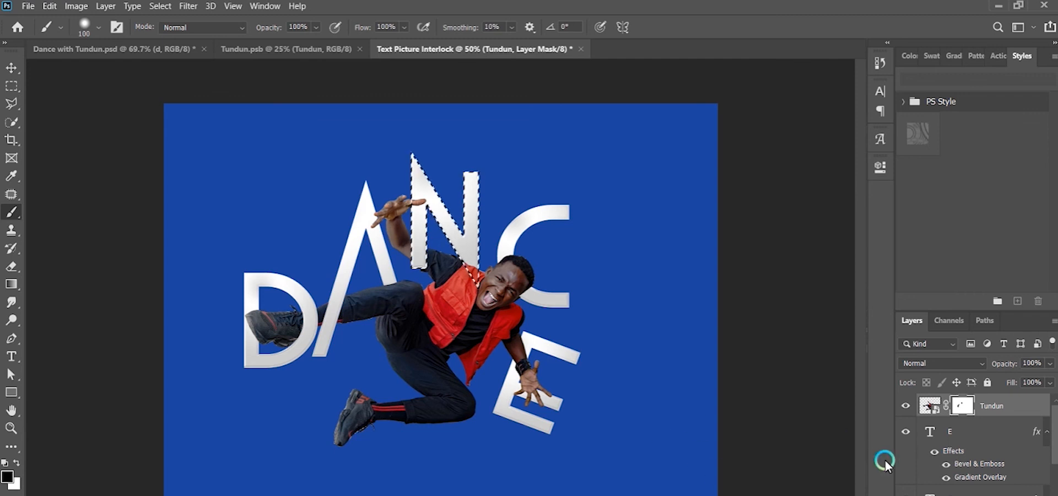
Replace the N selection with the outline of the letter E and ready the dancer's layer mask for brushing.
key("v")
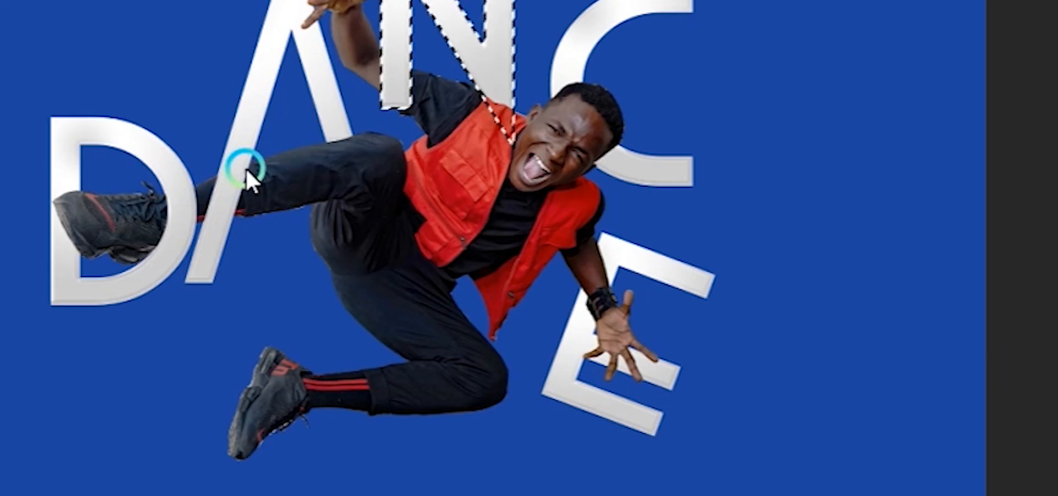
right_click(629, 252)
left_click(671, 270)
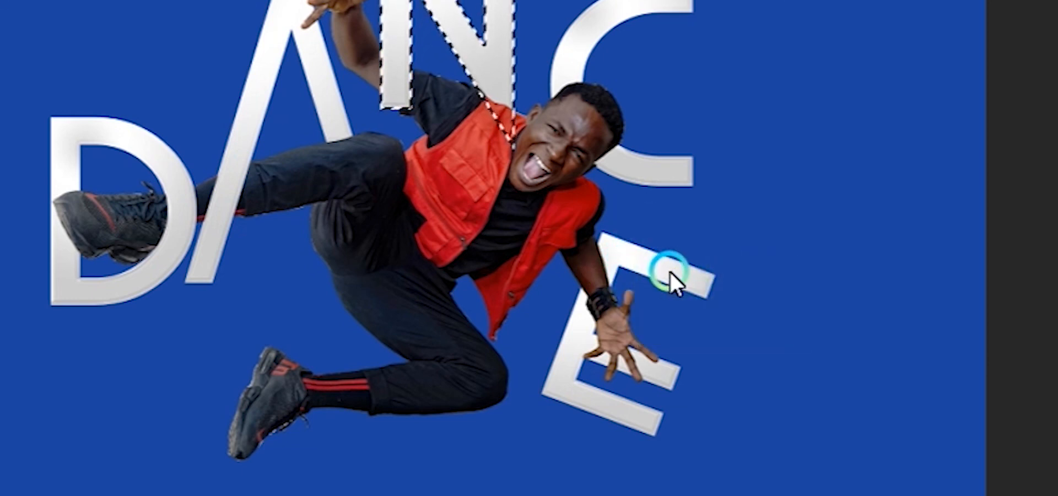
key("ctrl+d")
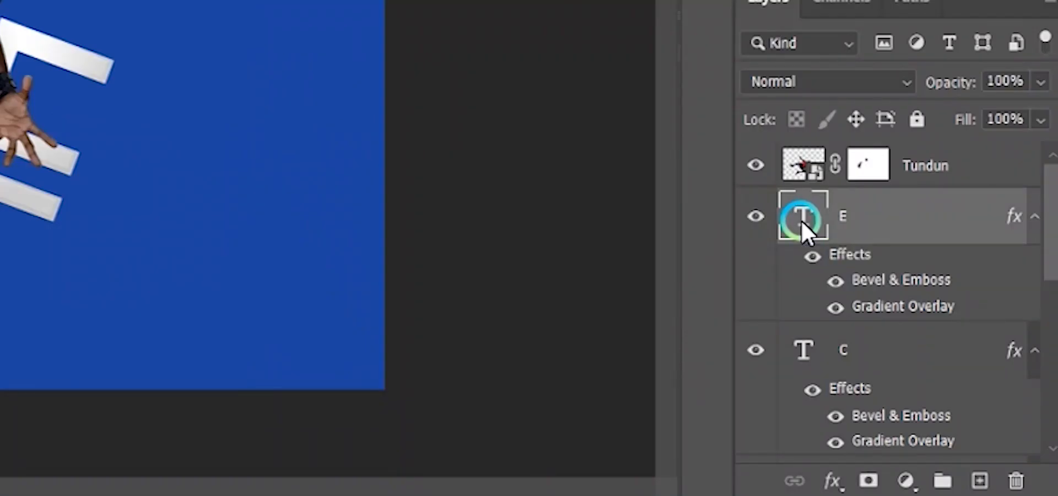
left_click(801, 220, "ctrl")
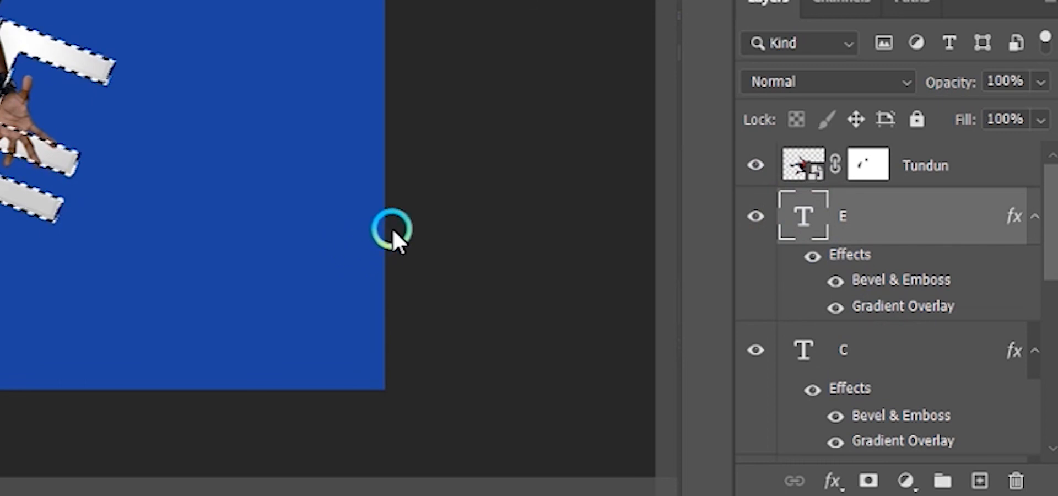
left_click(857, 165)
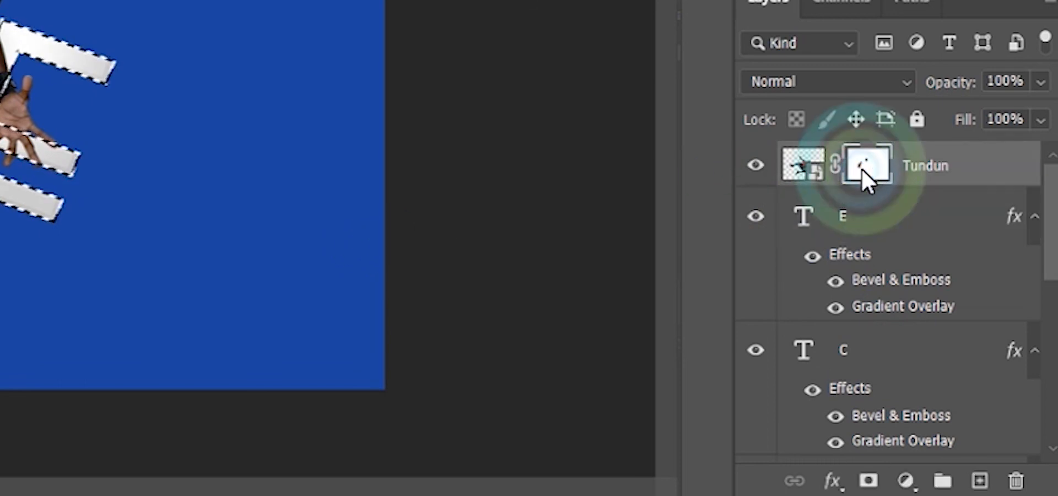
key("b")
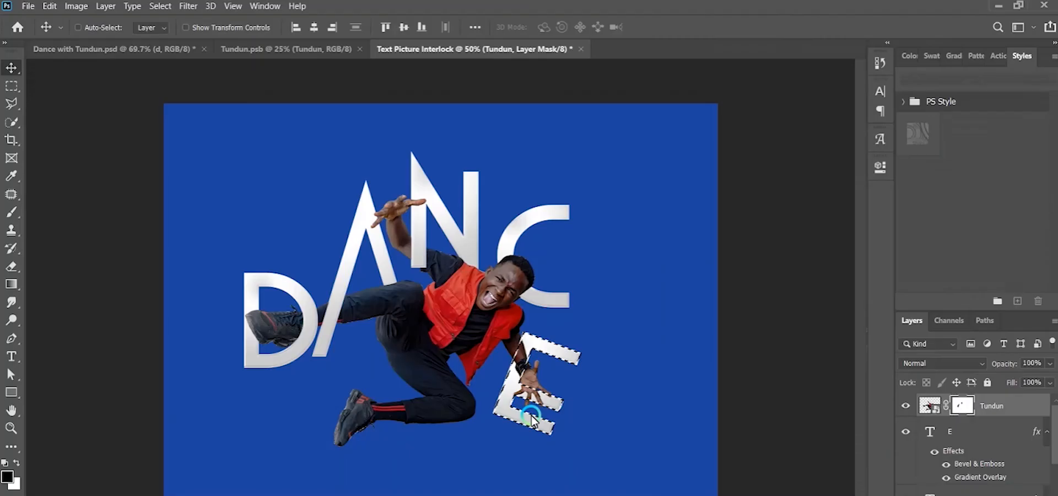